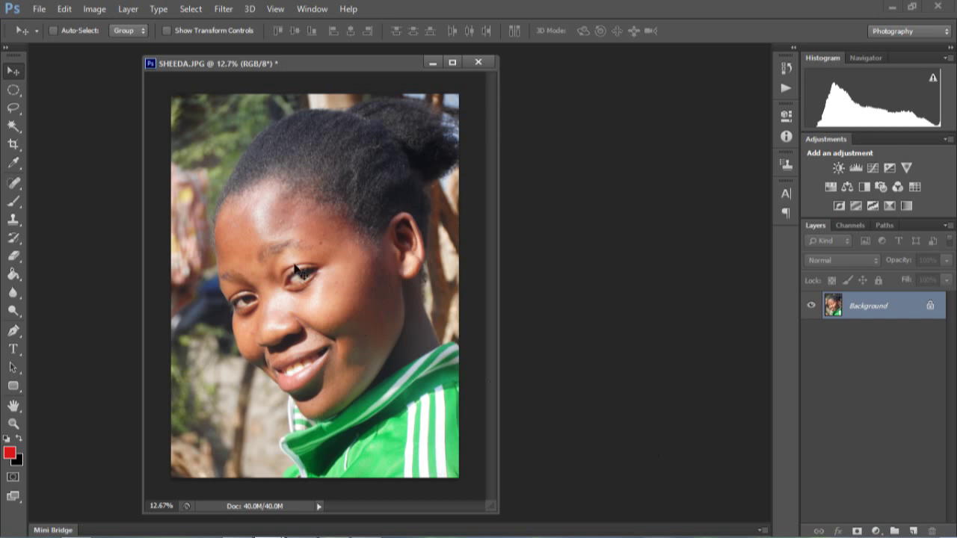
Step: Zoom into the face and spot-heal the three small blemishes on the forehead and brow
click(13, 424)
drag(251, 250, 364, 189)
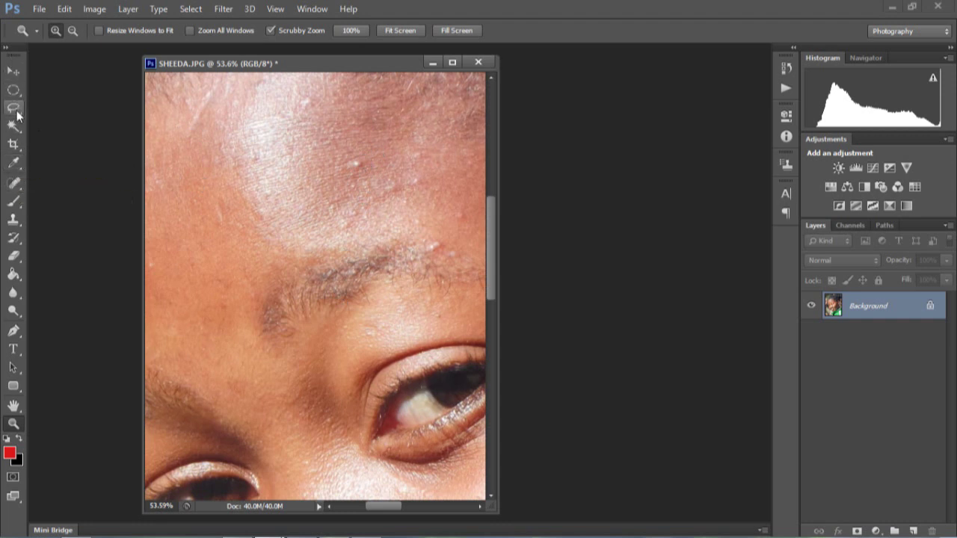
click(17, 184)
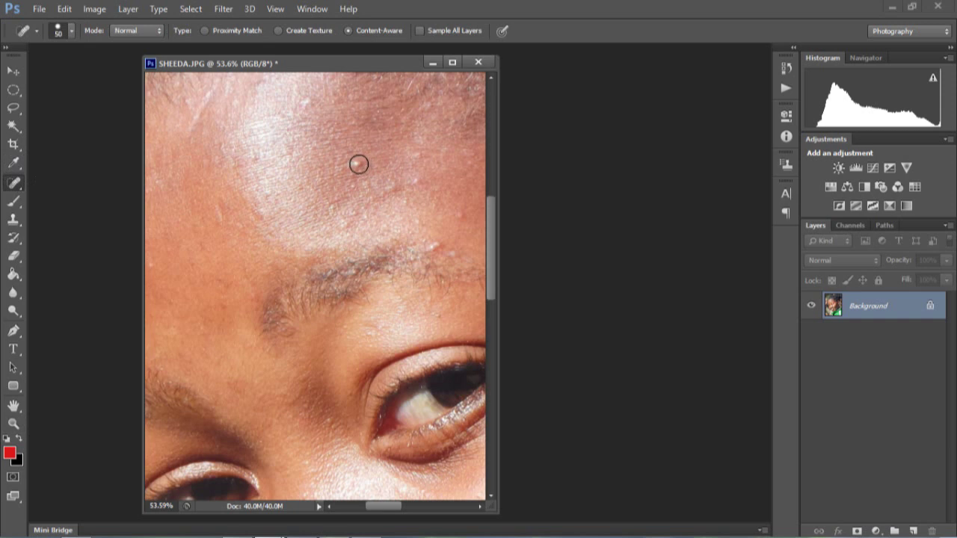
click(359, 163)
click(436, 245)
click(464, 209)
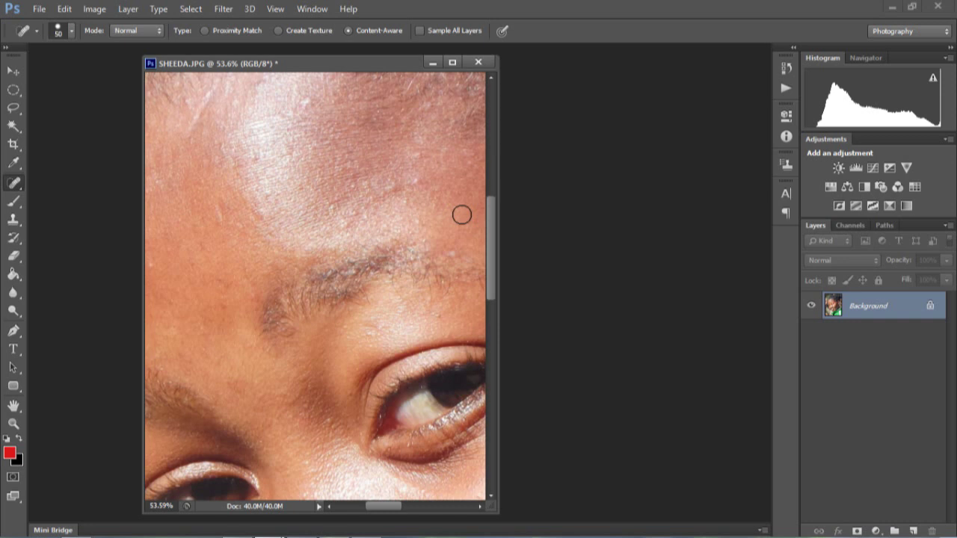
click(13, 424)
drag(299, 329, 214, 249)
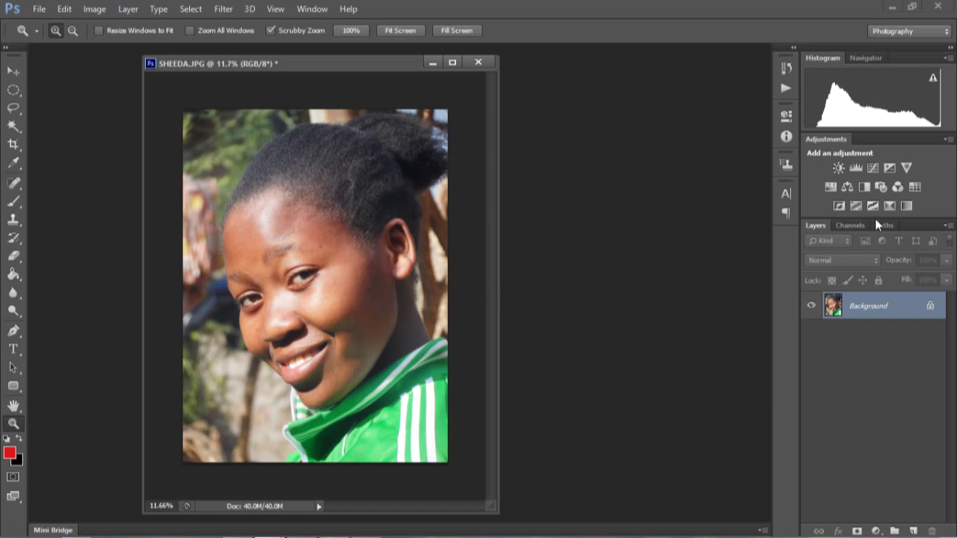
Step: Show only the Blue channel in the Channels panel and select the entire image
click(852, 225)
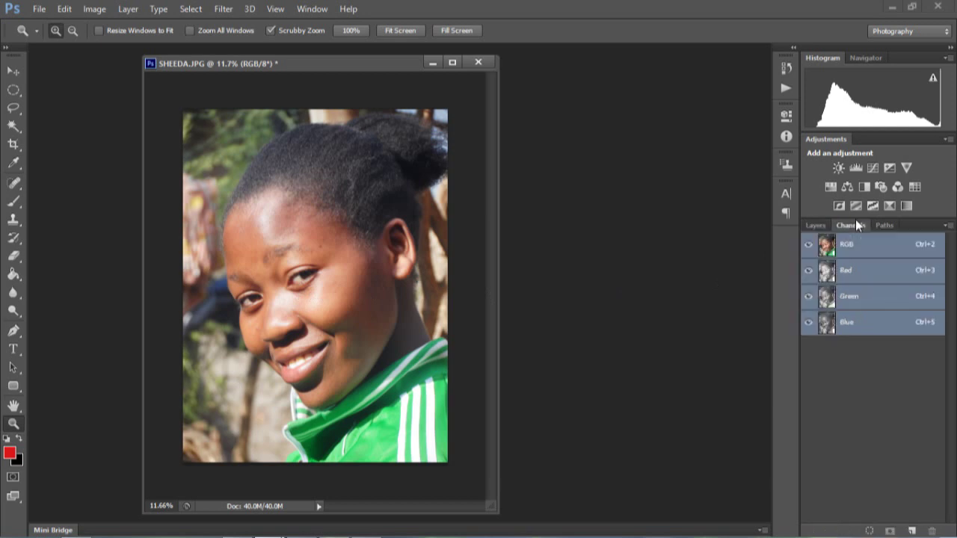
click(865, 330)
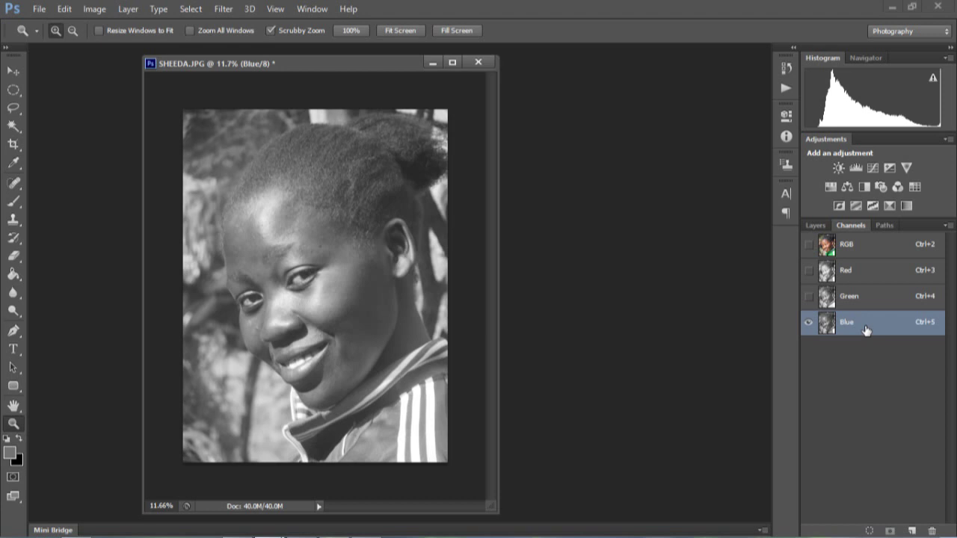
key(ctrl+a)
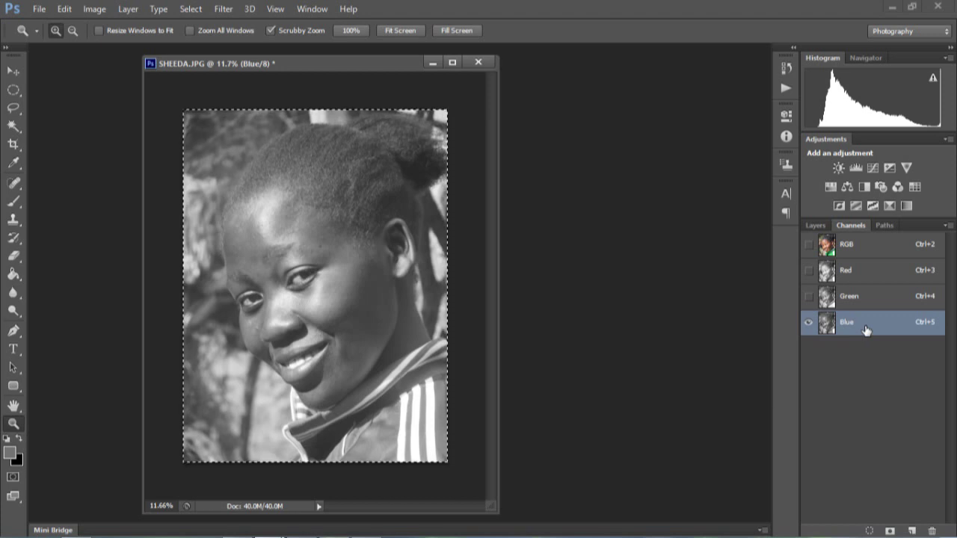
Step: Back in the Layers panel, add a new empty Layer 1 above Background
click(814, 226)
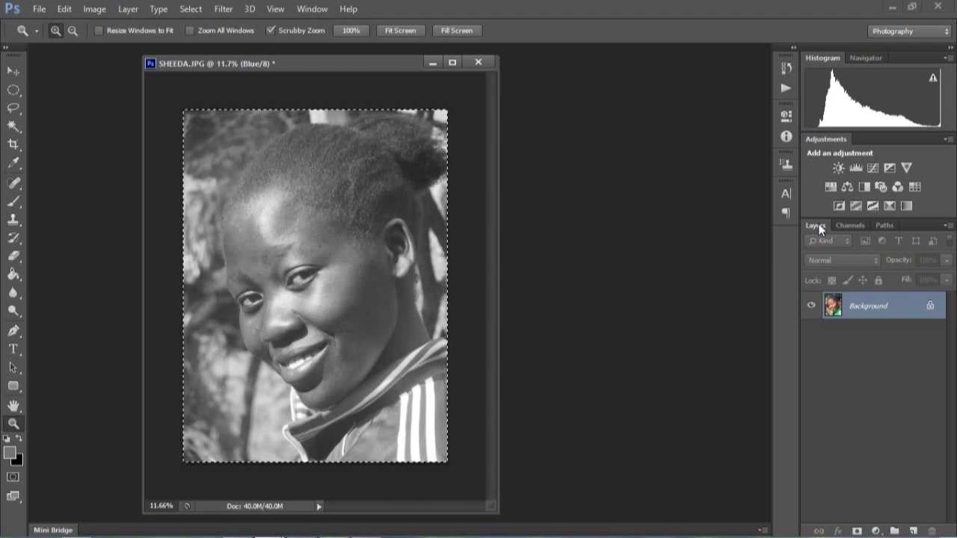
click(914, 532)
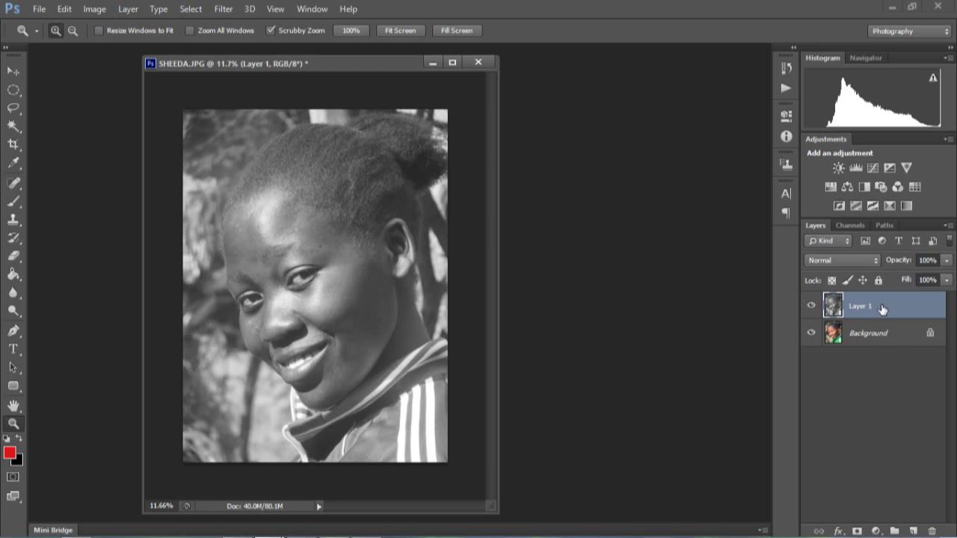
Step: Invert Layer 1 and set its blend mode to Soft Light
key(ctrl+i)
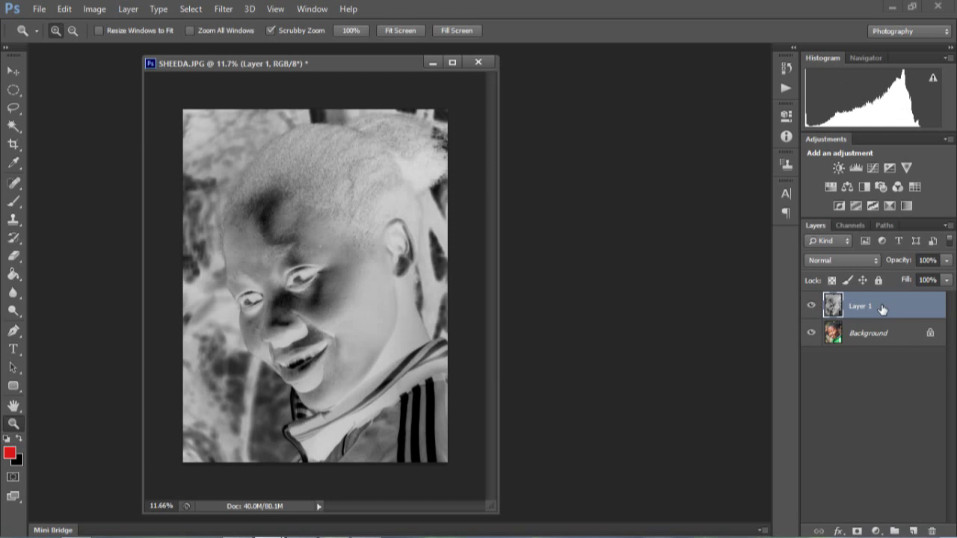
click(845, 262)
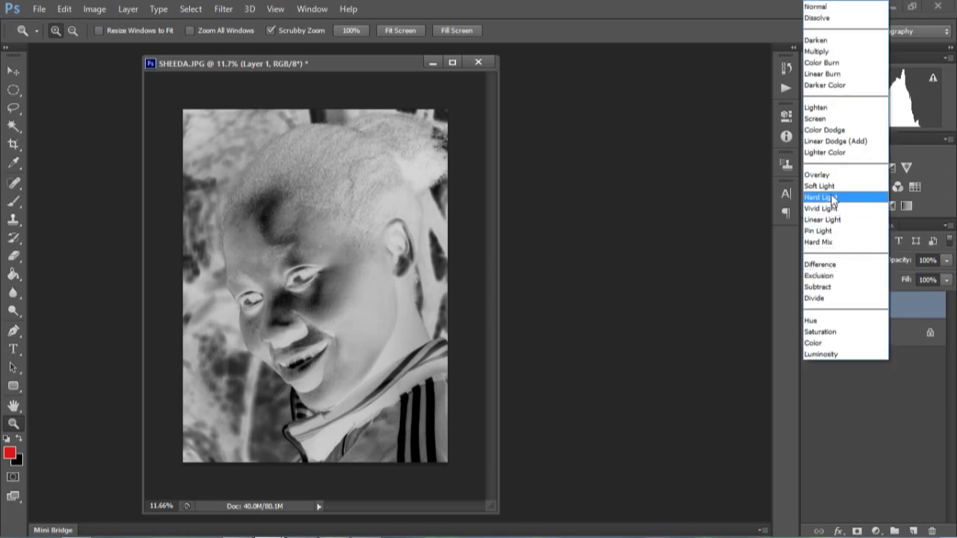
click(823, 185)
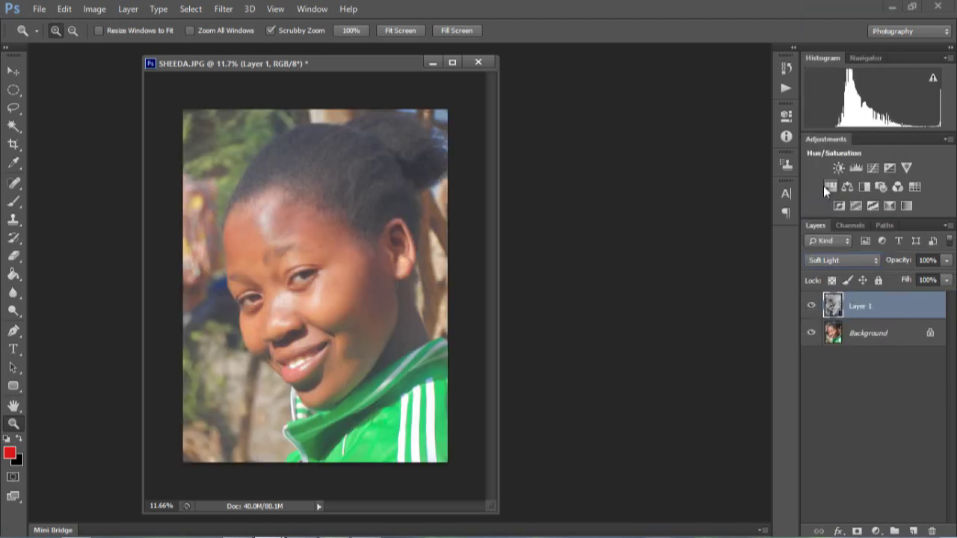
Step: Toggle Layer 1's visibility to compare with the original, then add a white layer mask
click(813, 306)
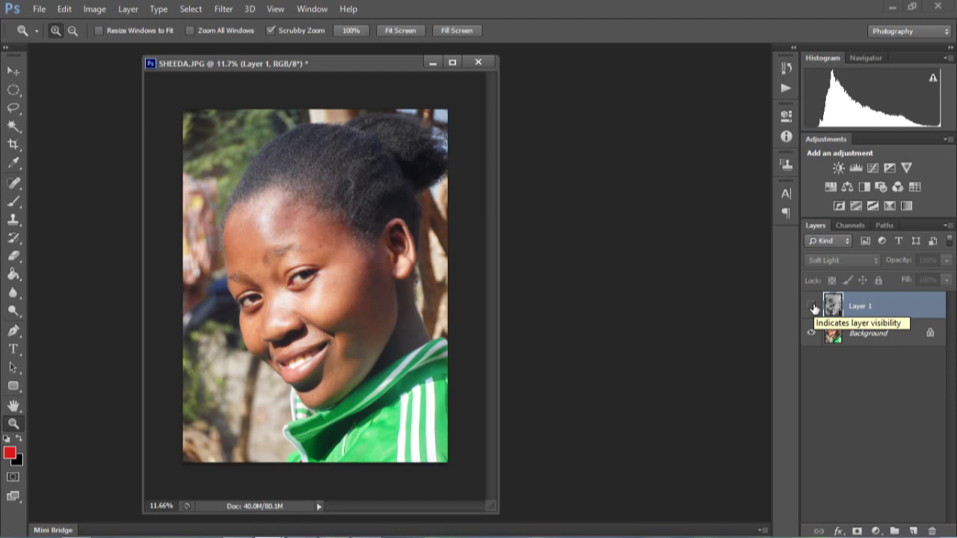
click(813, 306)
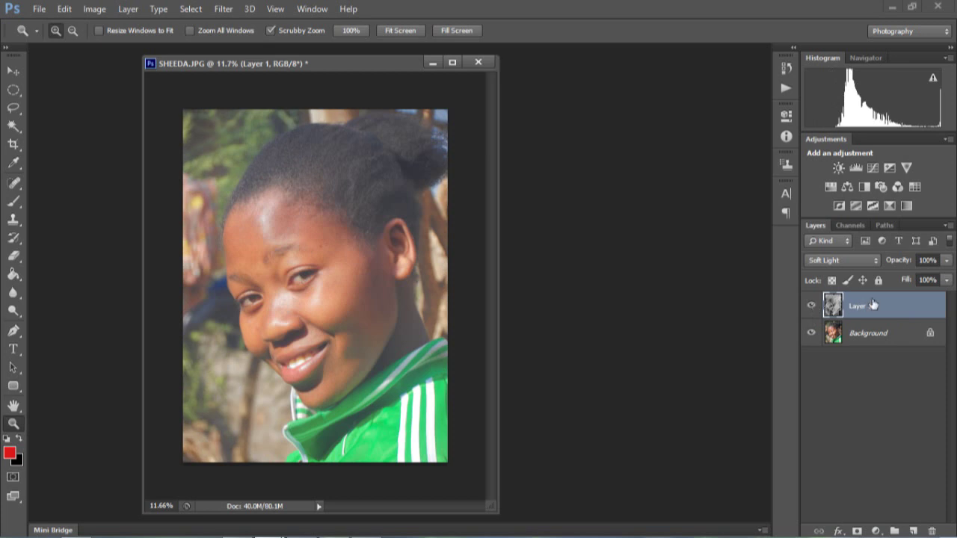
click(857, 531)
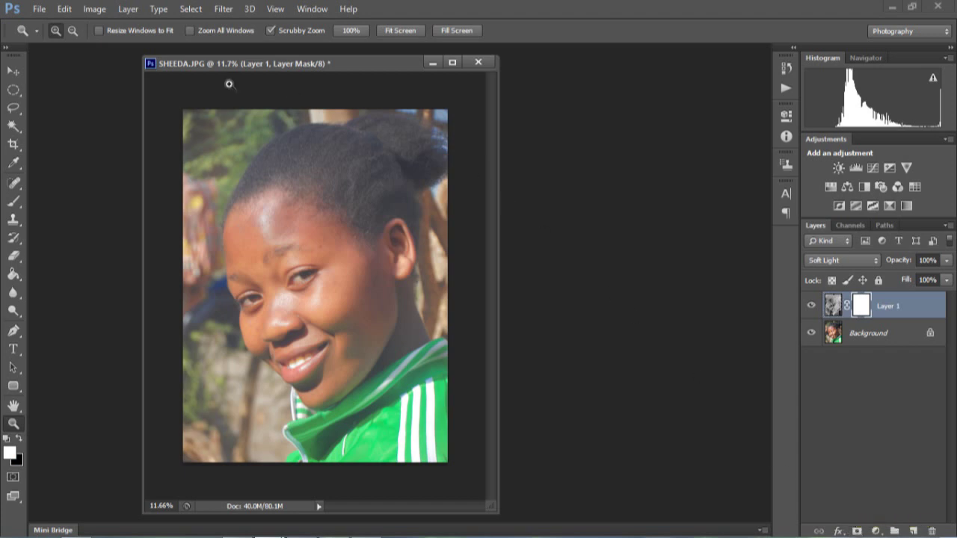
Step: Apply Image into Layer 1's mask with Linear Light at 100% opacity, then view the mask
click(91, 10)
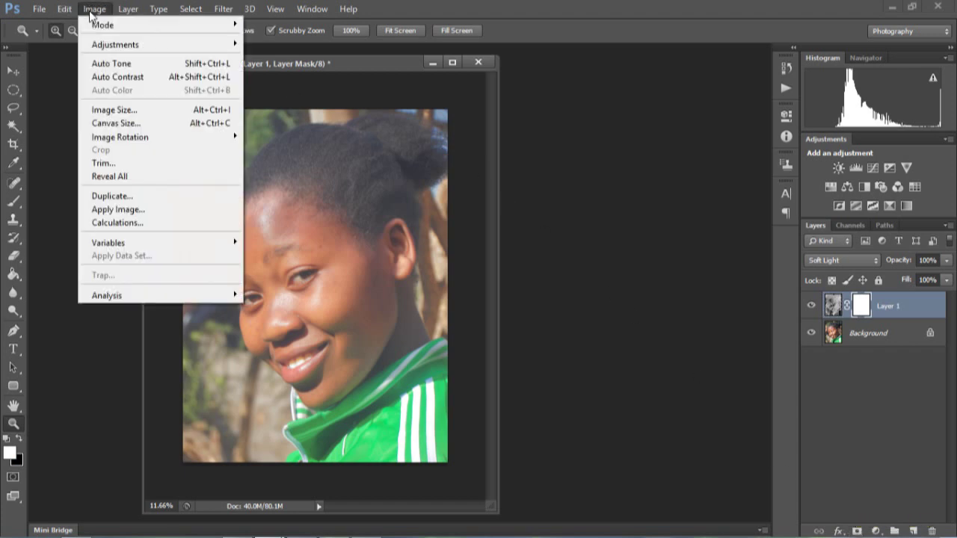
click(119, 210)
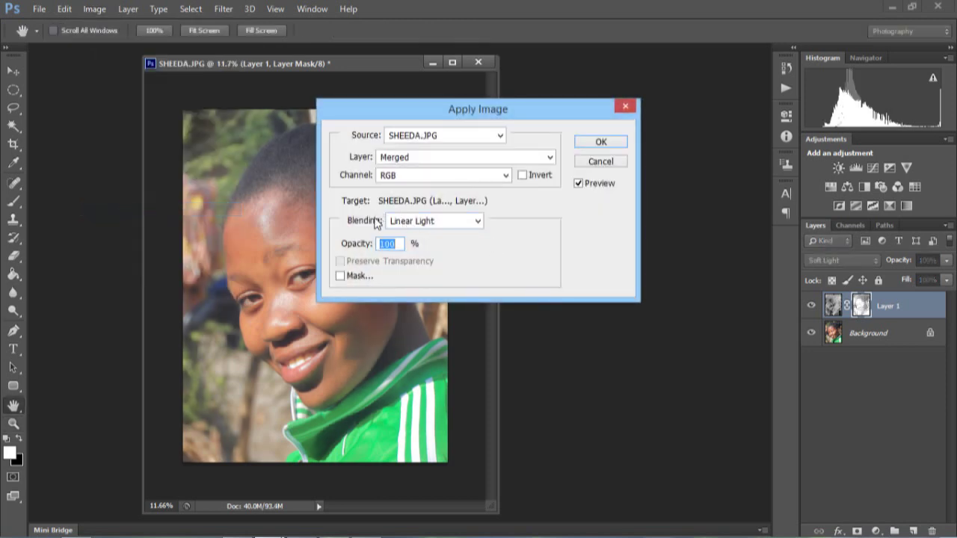
click(477, 226)
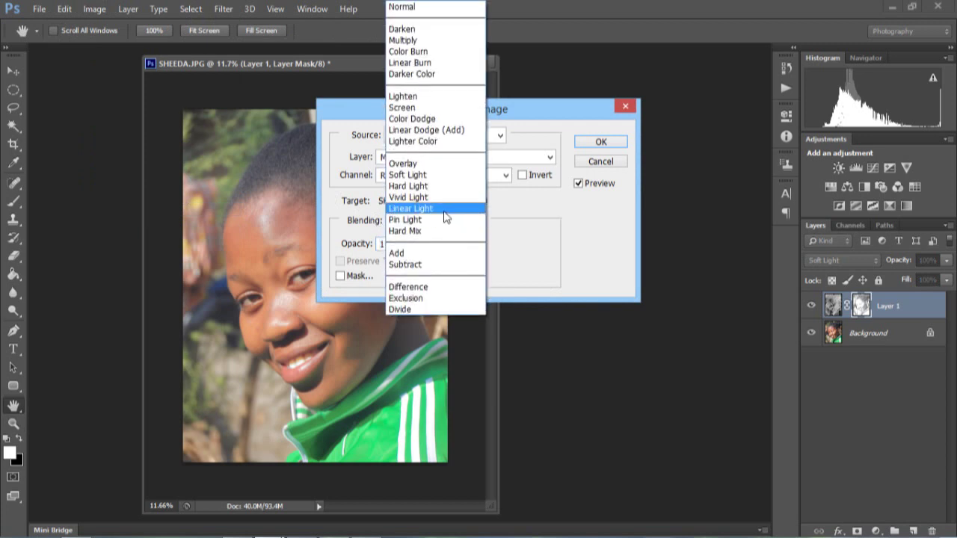
click(444, 211)
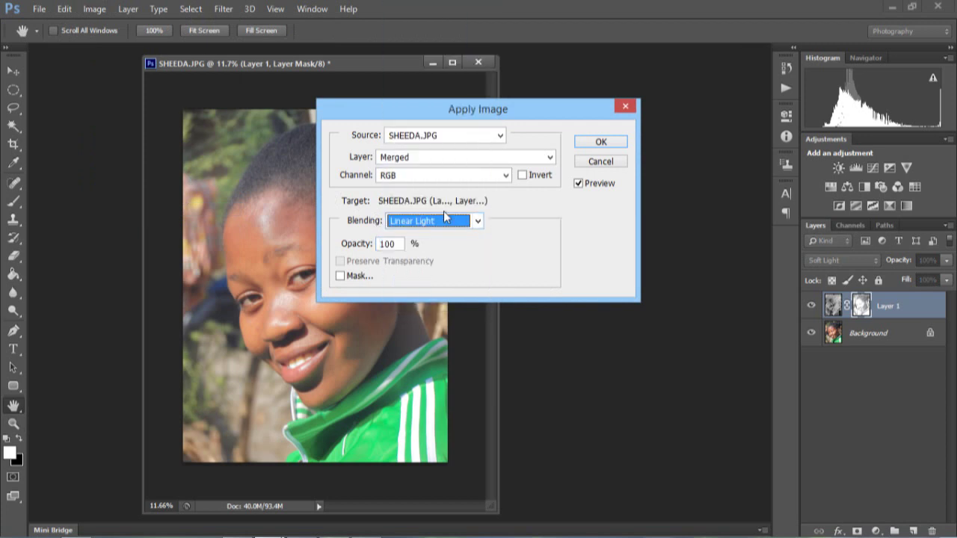
click(600, 143)
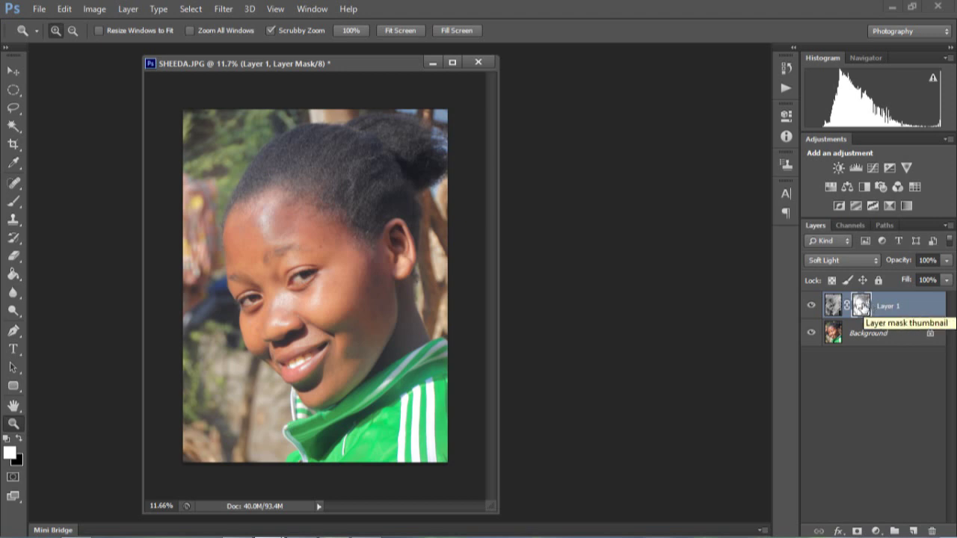
alt+click(862, 305)
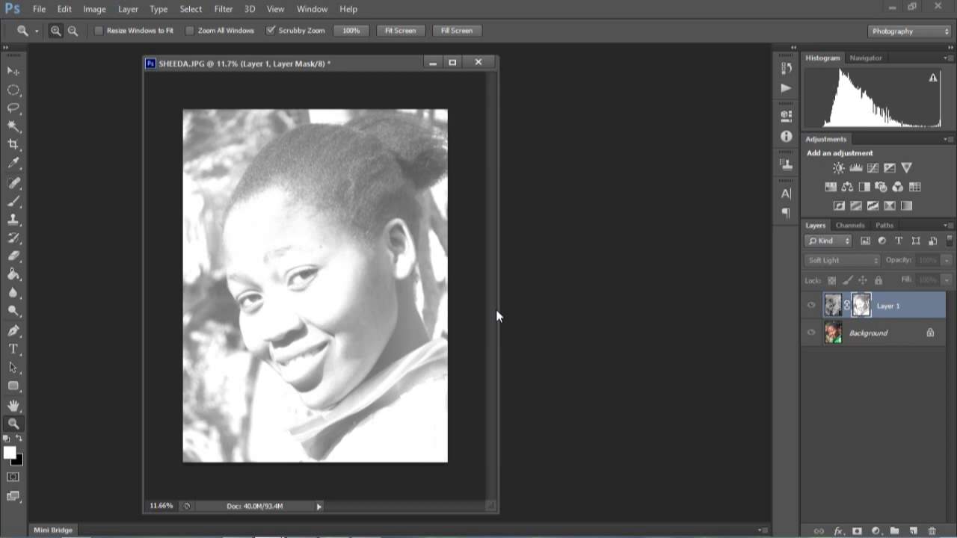
Step: Set the mask's Levels black input to 109, then hide Layer 1 to compare with the original
key(ctrl+l)
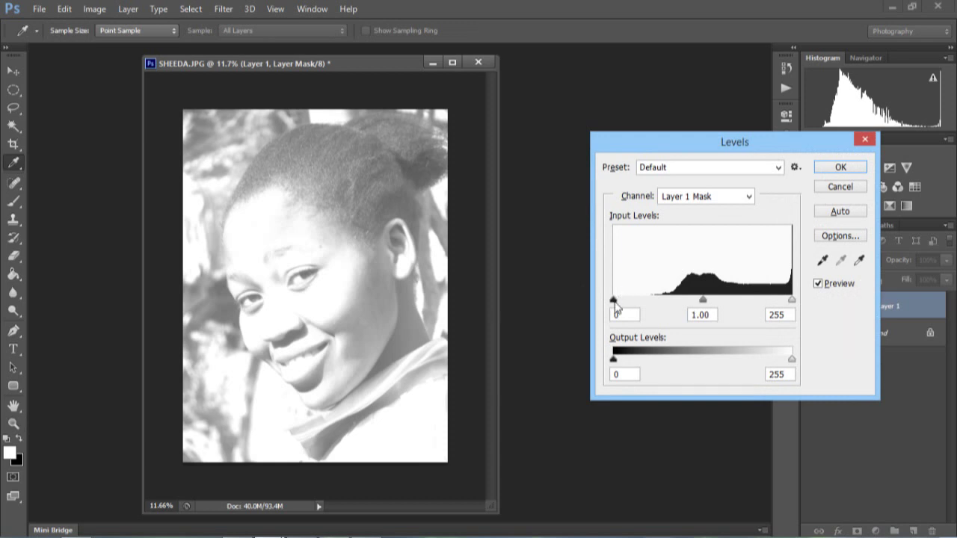
drag(614, 303, 689, 314)
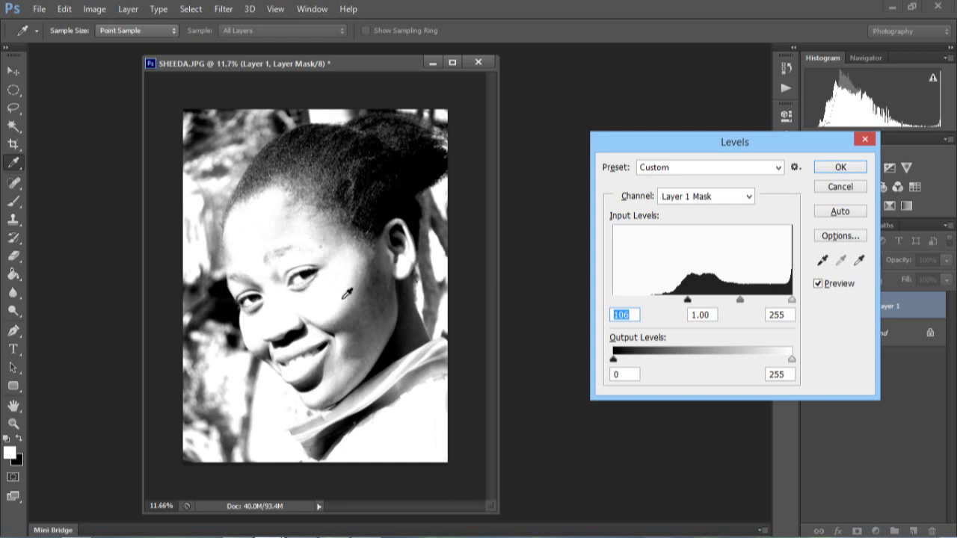
drag(687, 300, 689, 300)
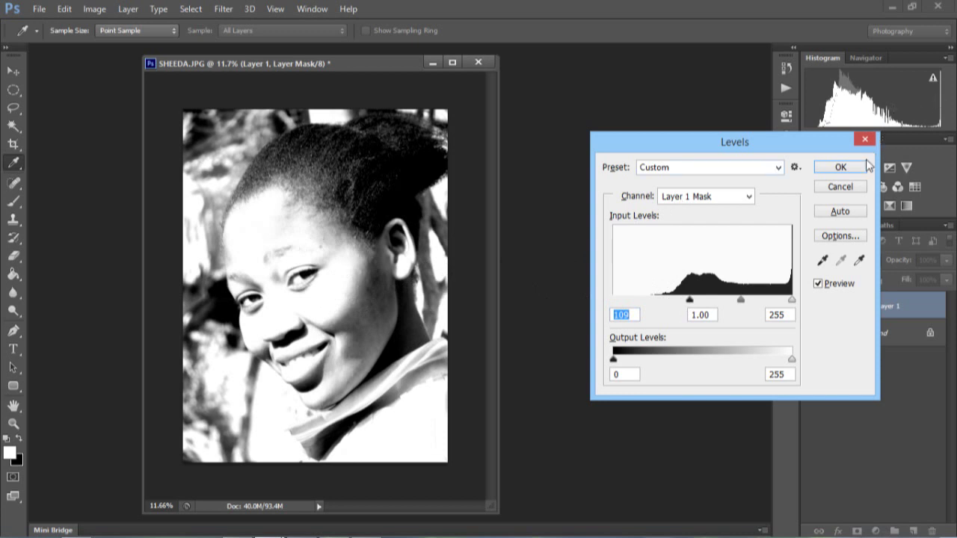
click(842, 167)
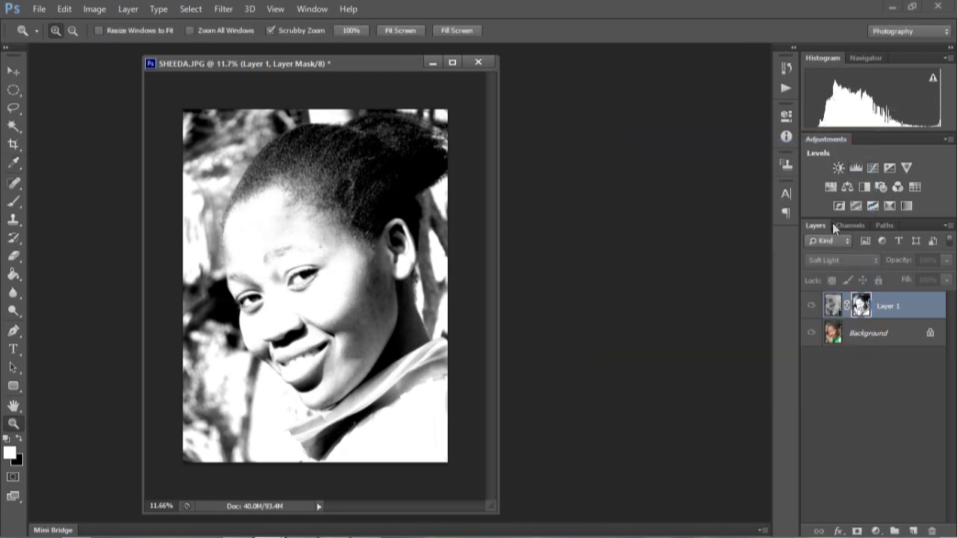
click(811, 306)
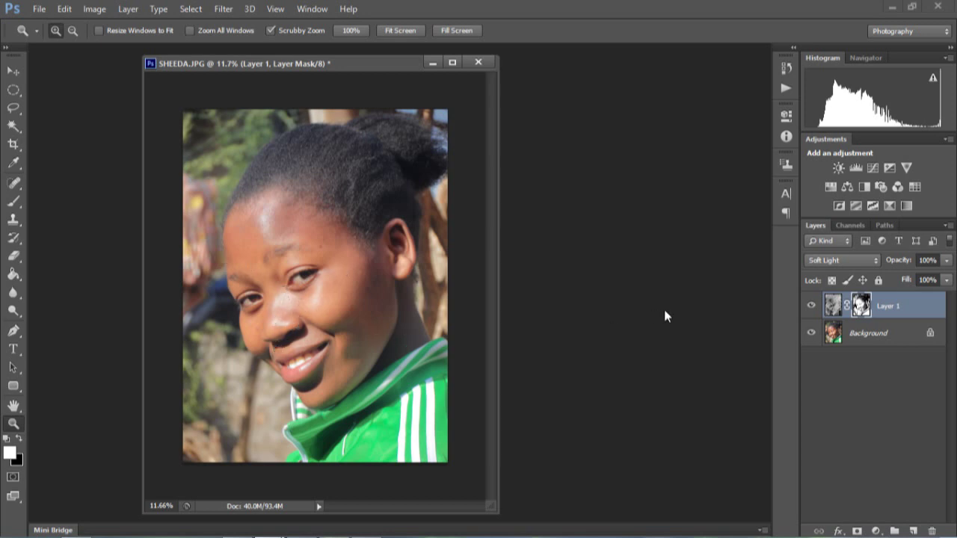
click(809, 307)
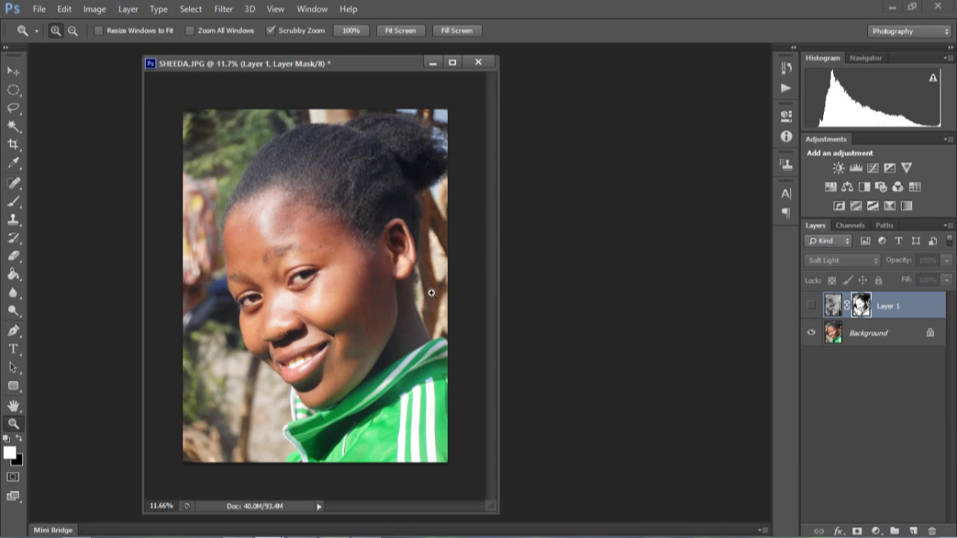
click(813, 306)
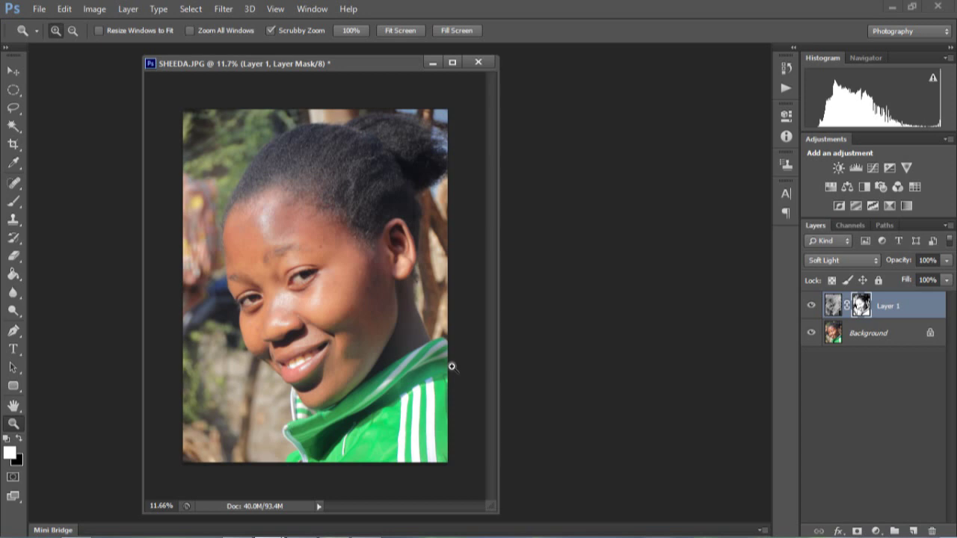
click(885, 341)
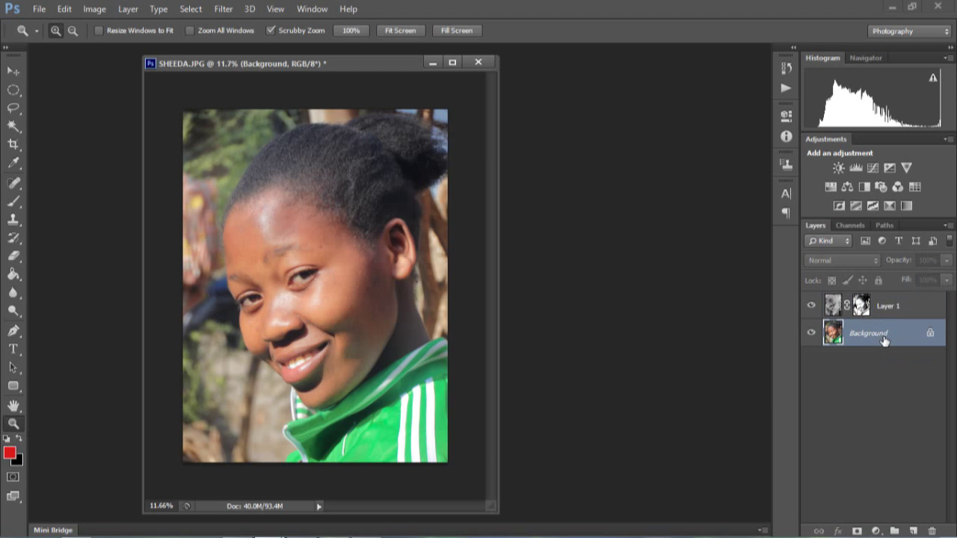
Step: Duplicate the Background layer and rename the copy 'retouch'
key(ctrl+j)
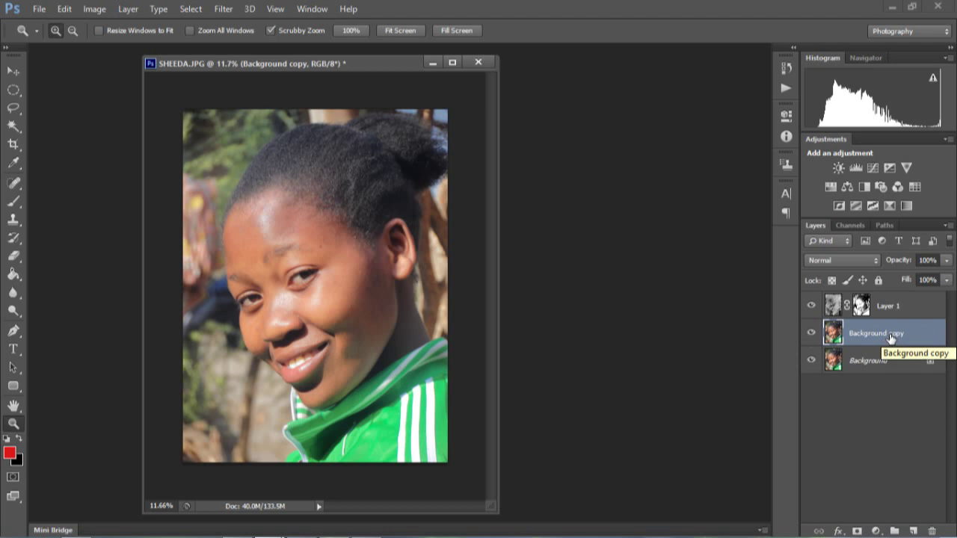
double_click(891, 334)
key(BackSpace)
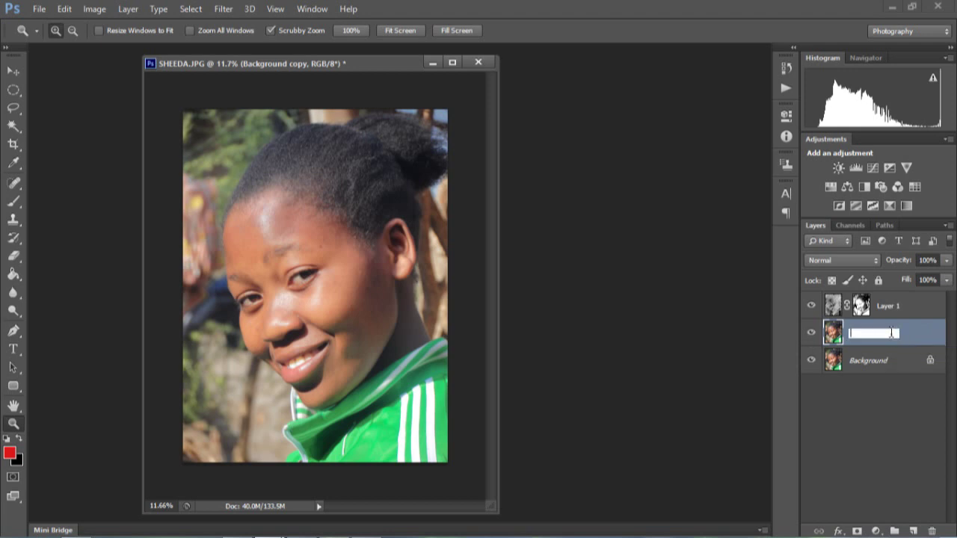
text(retouch)
key(Return)
Step: Move the retouch layer above Layer 1 and choose Filter > Blur > Surface Blur
drag(877, 333, 877, 305)
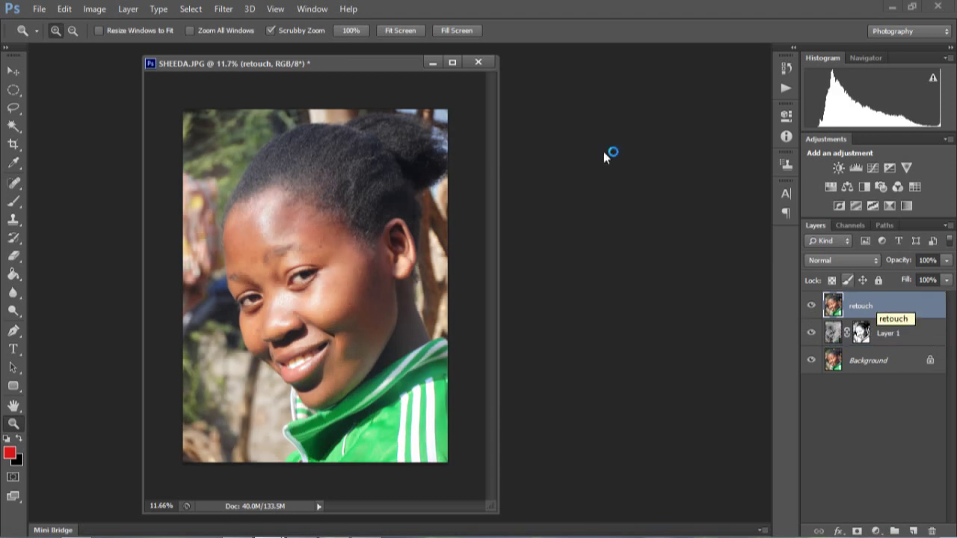
click(225, 9)
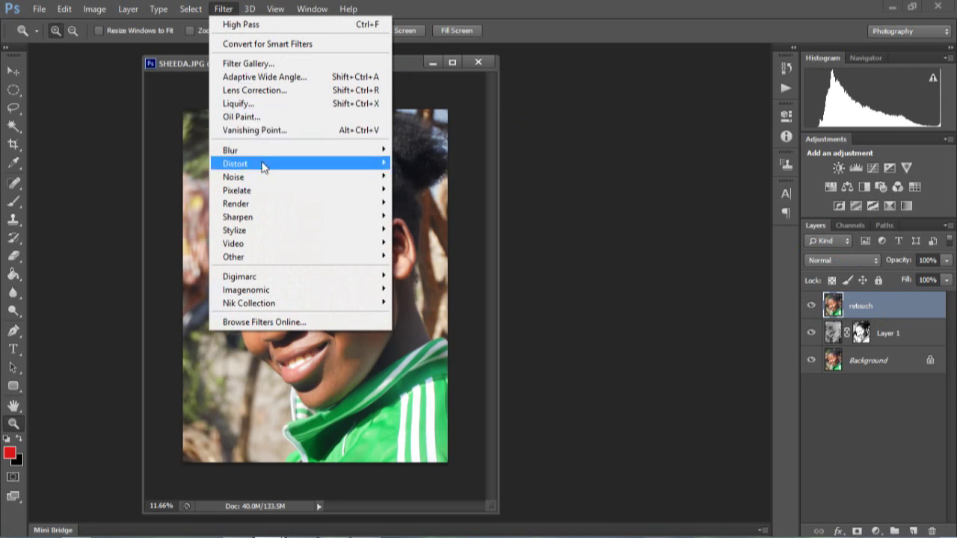
mouse_move(261, 154)
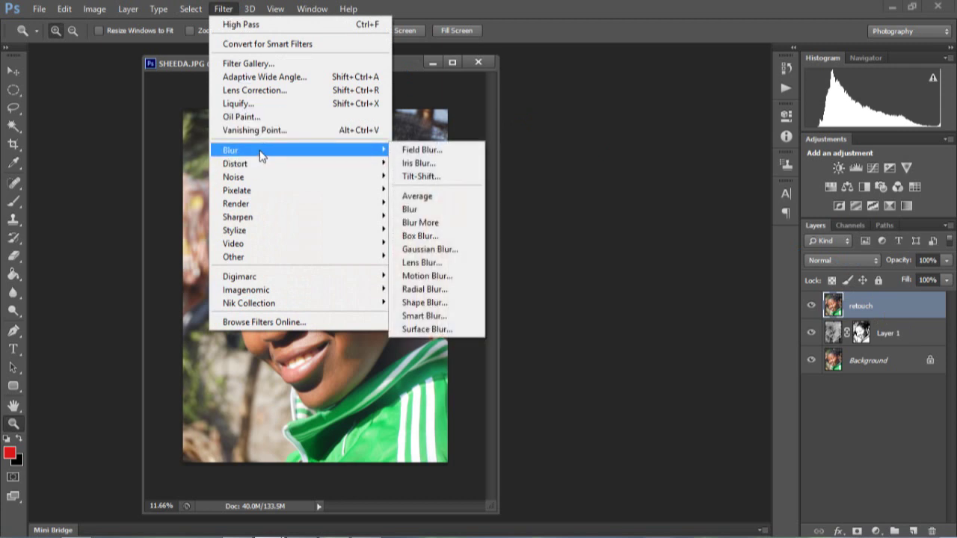
click(424, 329)
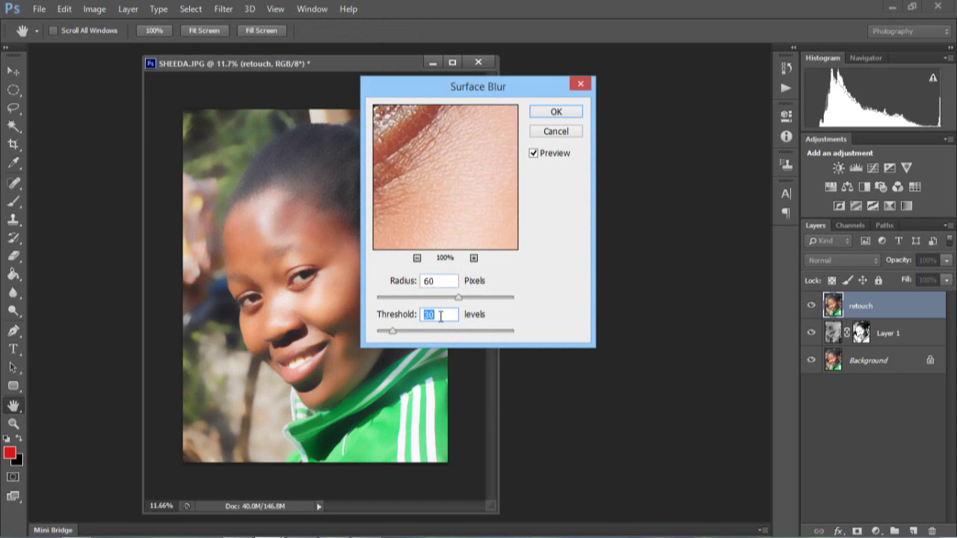
Step: Blur the retouch layer with Surface Blur at radius 60 pixels, threshold 30 levels
click(442, 315)
click(552, 113)
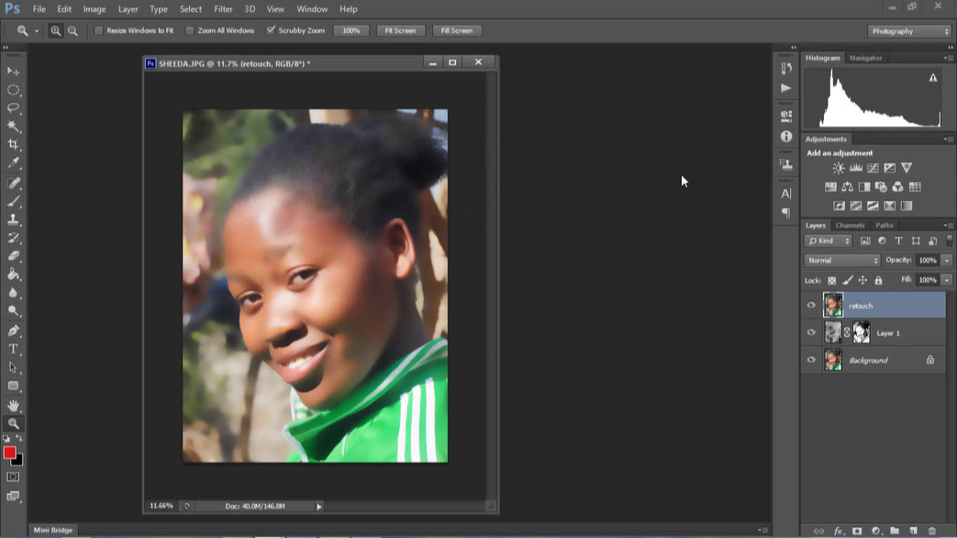
click(808, 307)
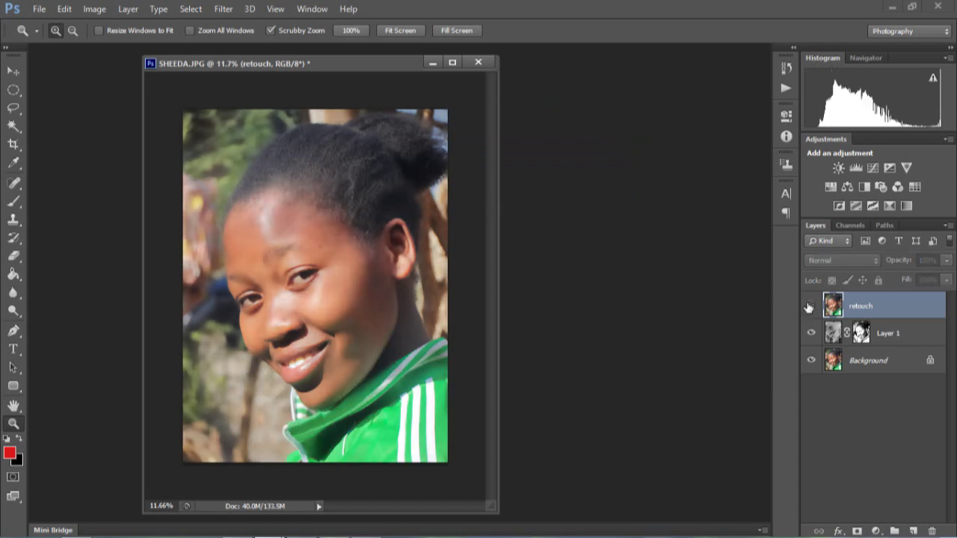
click(809, 307)
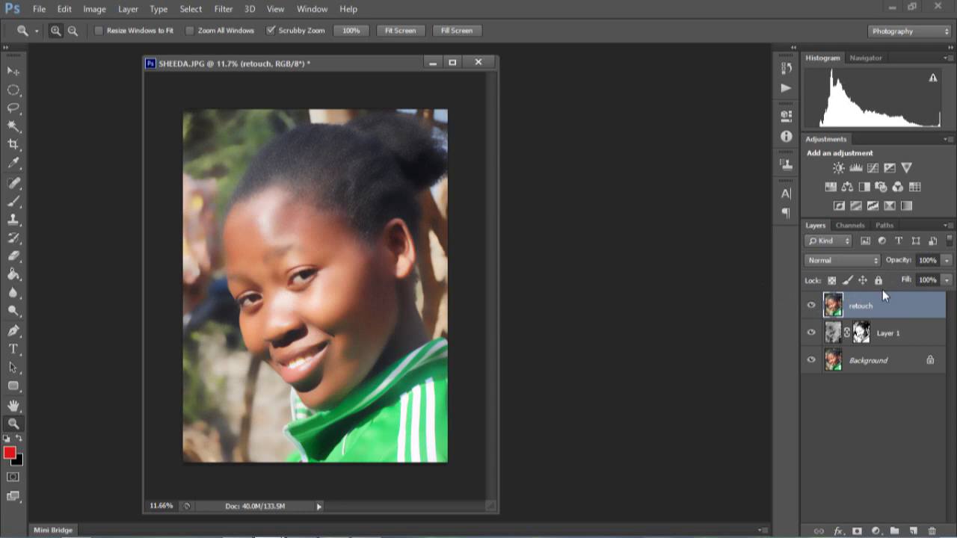
Step: Duplicate Background, rename the copy 'ngozi uhalisia', and drag it to the top of the stack
click(882, 360)
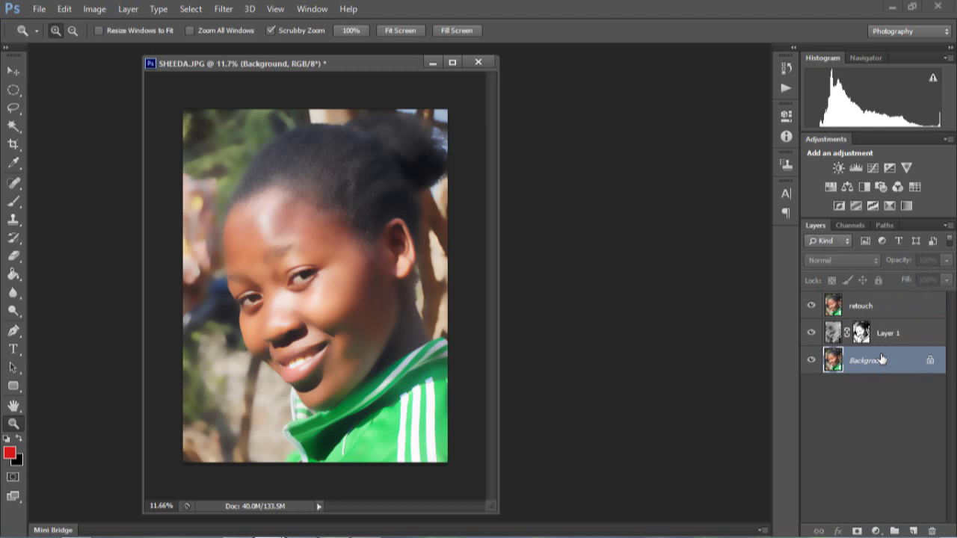
key(ctrl+j)
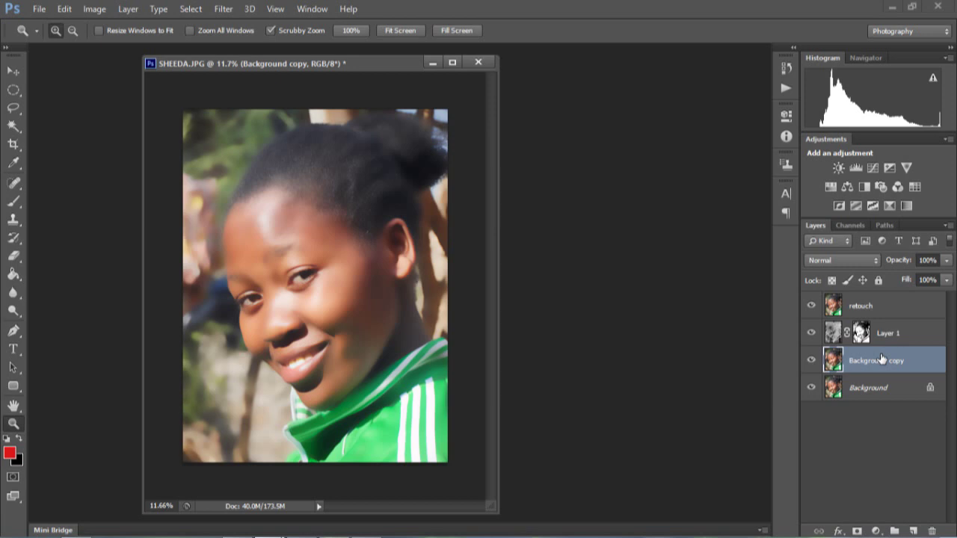
double_click(882, 360)
key(BackSpace)
text(ngo)
text(zi uche)
key(Return)
drag(916, 364, 905, 302)
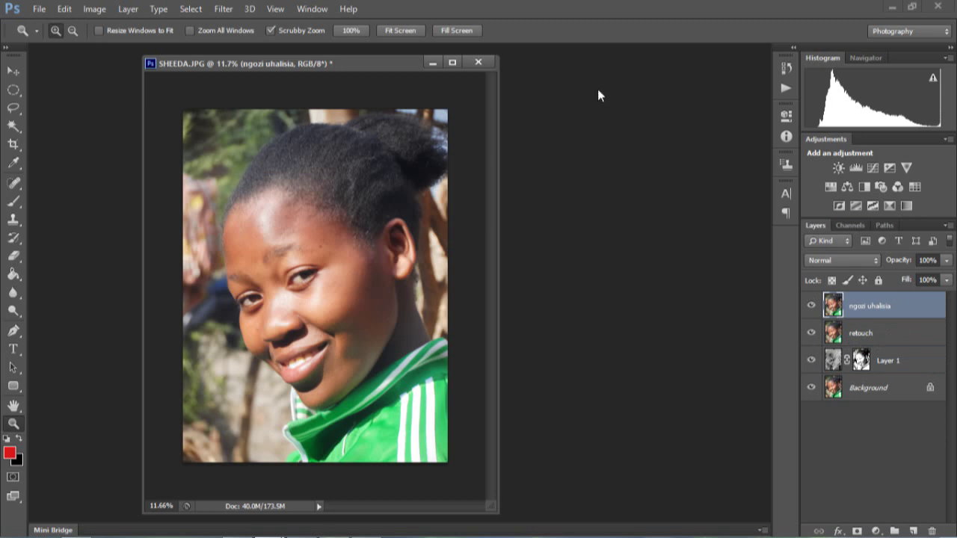
Step: Apply a High Pass filter with a 2.0 pixel radius to the ngozi uhalisia layer
click(222, 8)
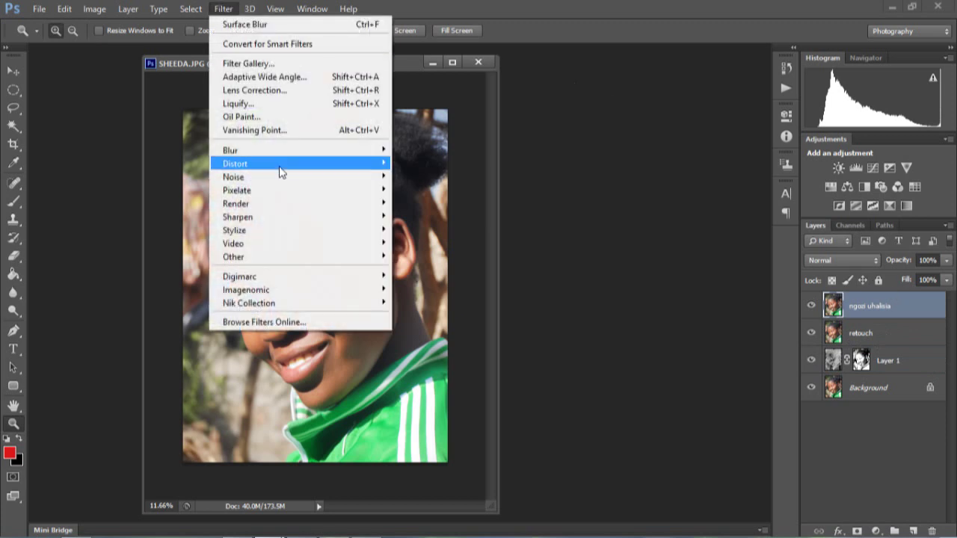
mouse_move(275, 257)
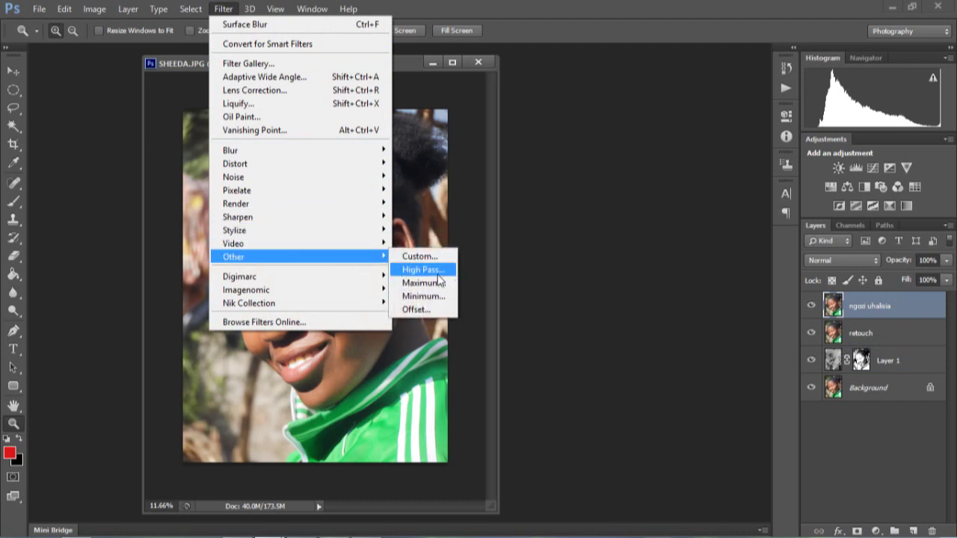
click(436, 270)
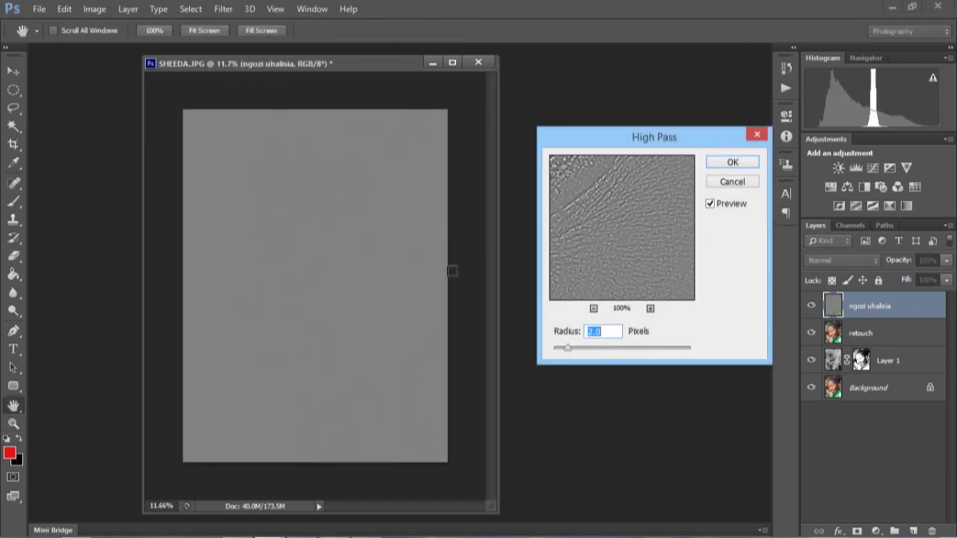
click(605, 331)
click(752, 162)
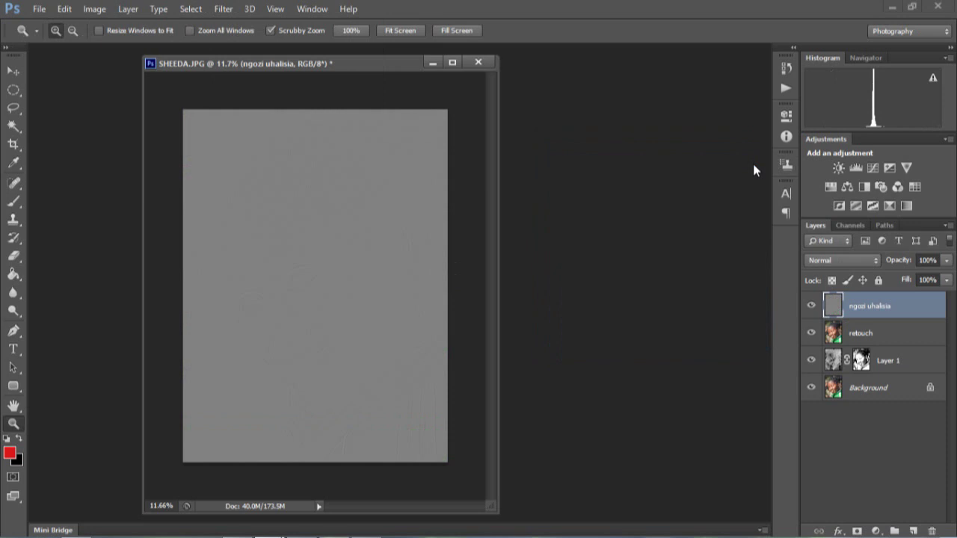
click(844, 259)
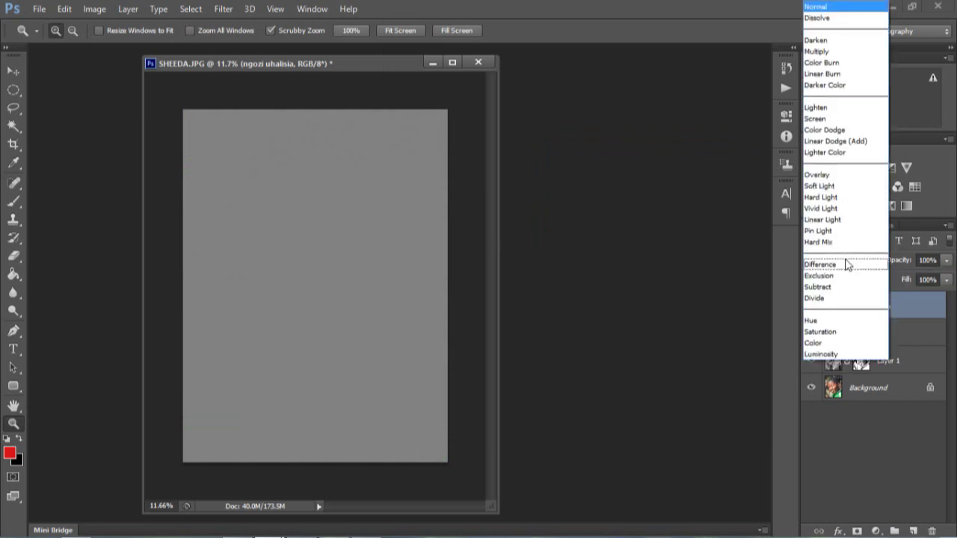
Step: Blend the ngozi uhalisia layer in Soft Light at 50% opacity, then zoom into the cheek
click(822, 186)
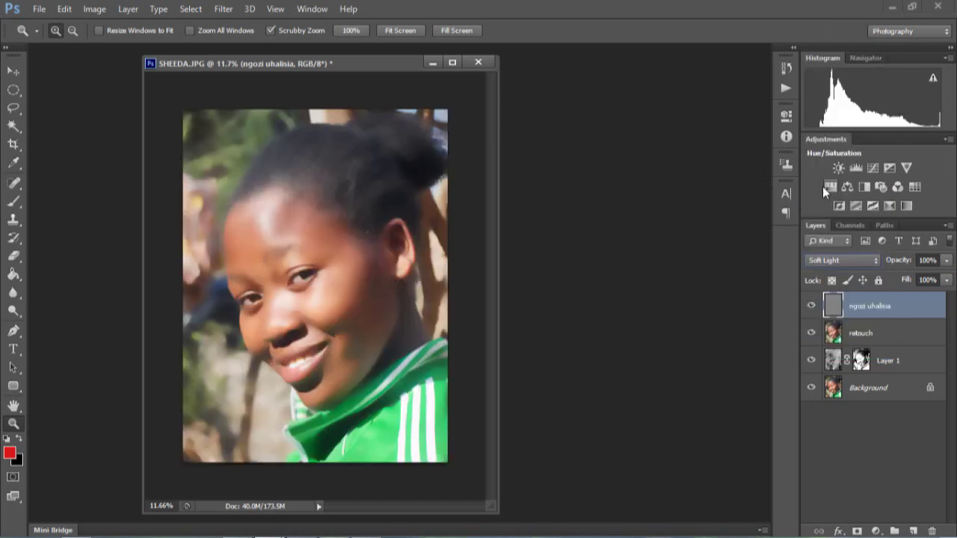
drag(900, 262, 875, 261)
click(925, 260)
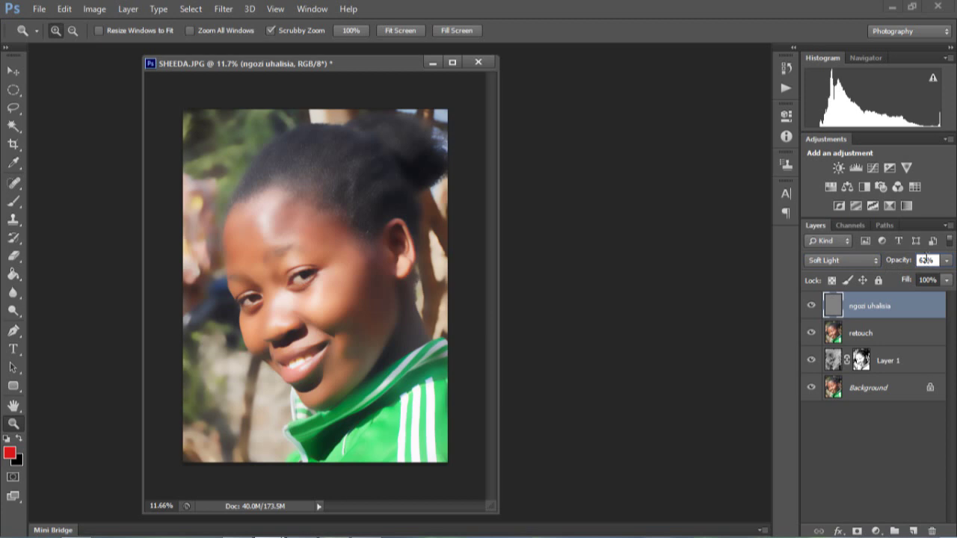
key(BackSpace)
key(BackSpace)
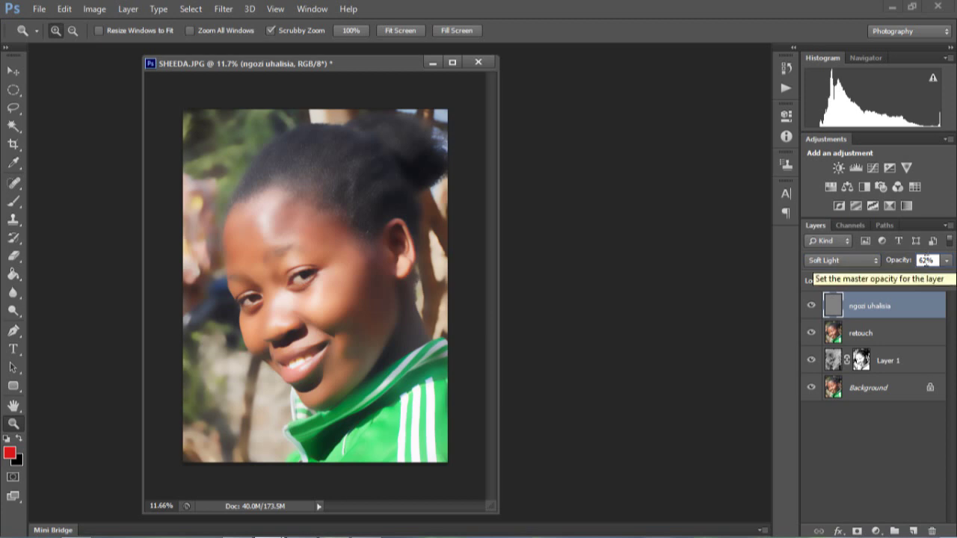
key(BackSpace)
text(50)
key(Return)
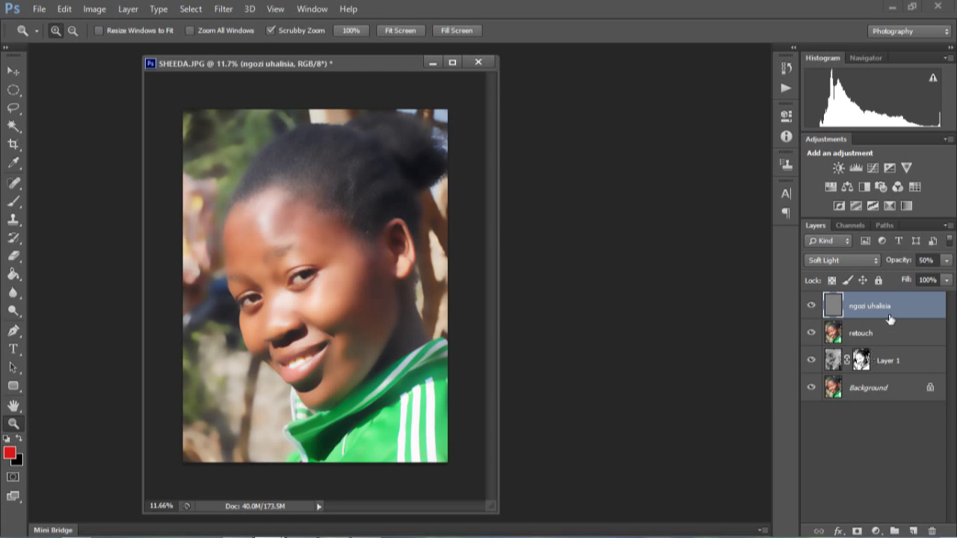
mouse_move(331, 312)
mouse_down()
mouse_move(380, 329)
mouse_move(337, 305)
mouse_up()
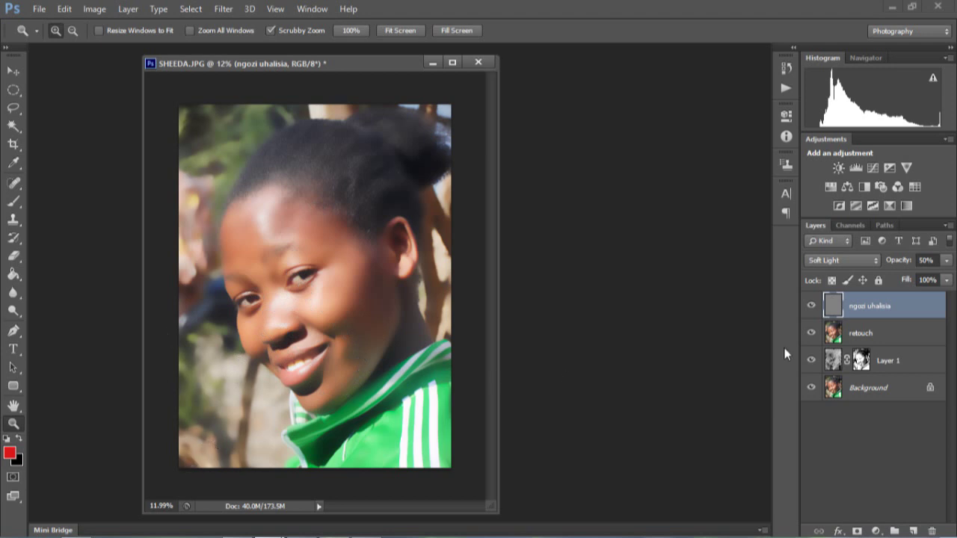
Step: Group the retouch and ngozi uhalisia layers into Group 1 and add a white layer mask
click(910, 332)
shift+click(897, 305)
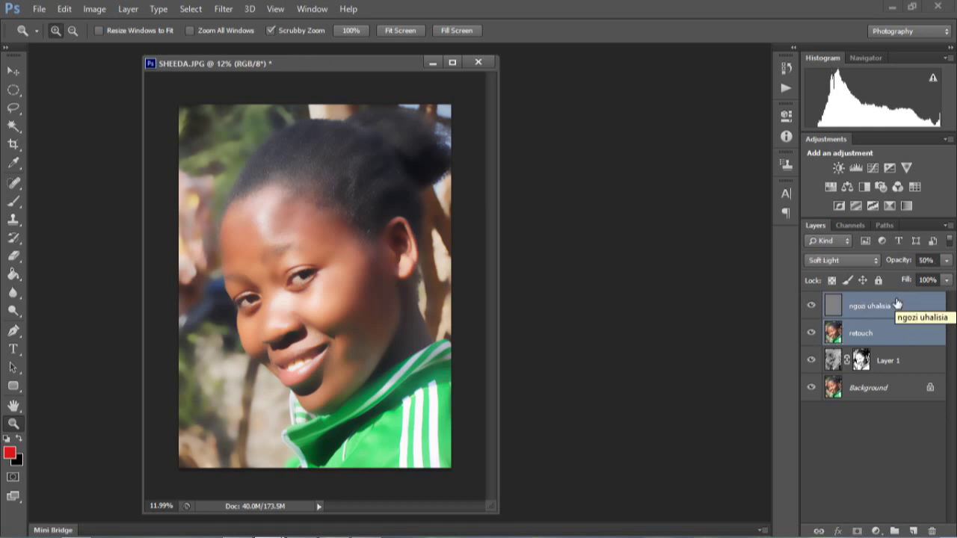
key(ctrl+g)
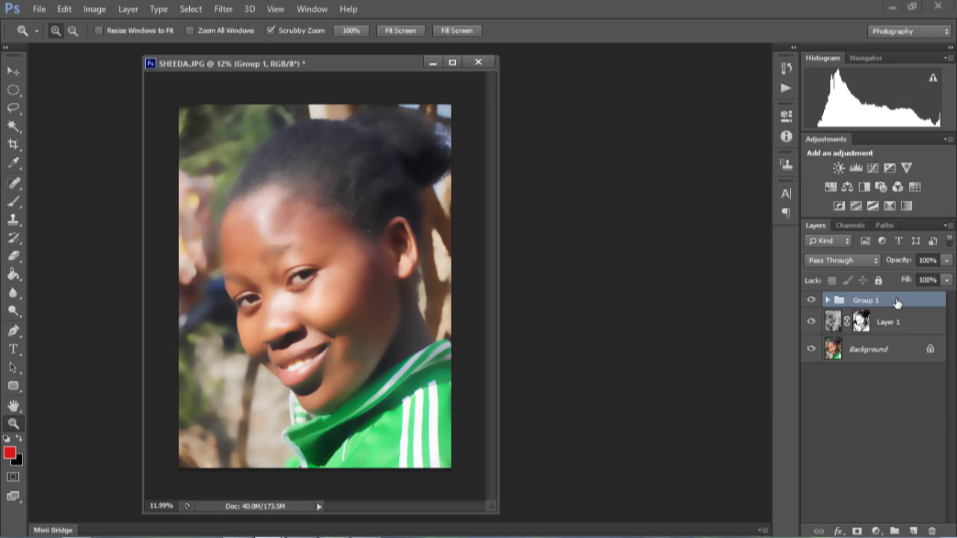
click(856, 531)
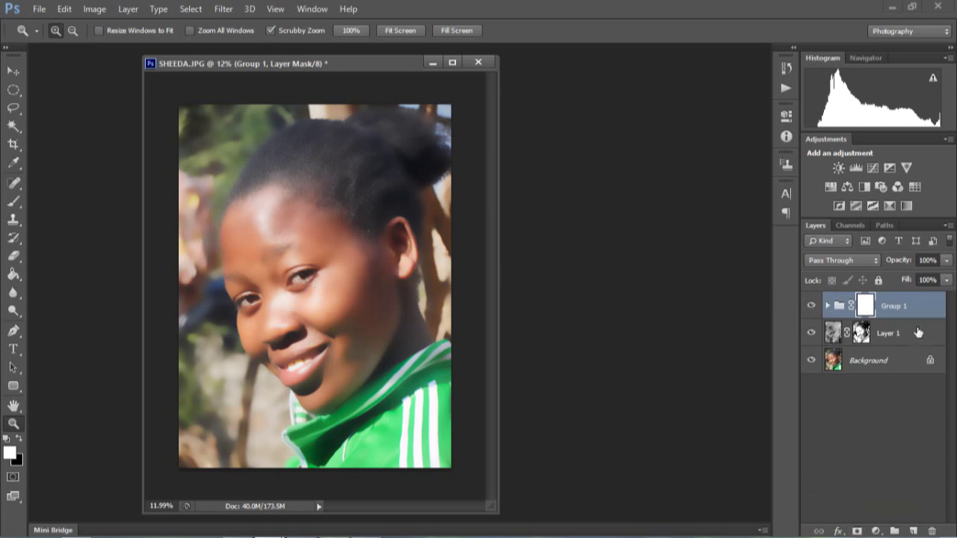
click(862, 332)
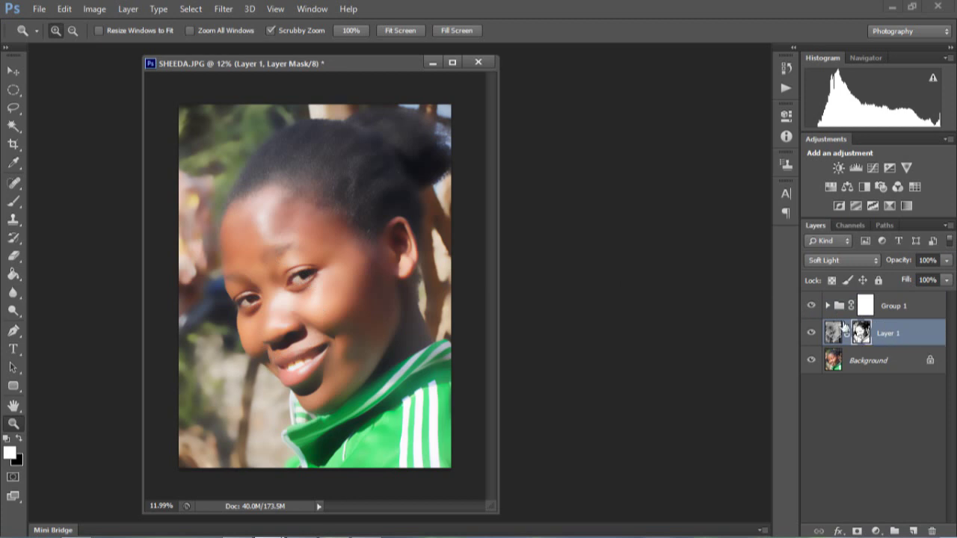
Step: Toggle Group 1's visibility repeatedly to compare the portrait with and without texture
click(812, 306)
click(812, 307)
click(812, 306)
click(812, 306)
click(812, 306)
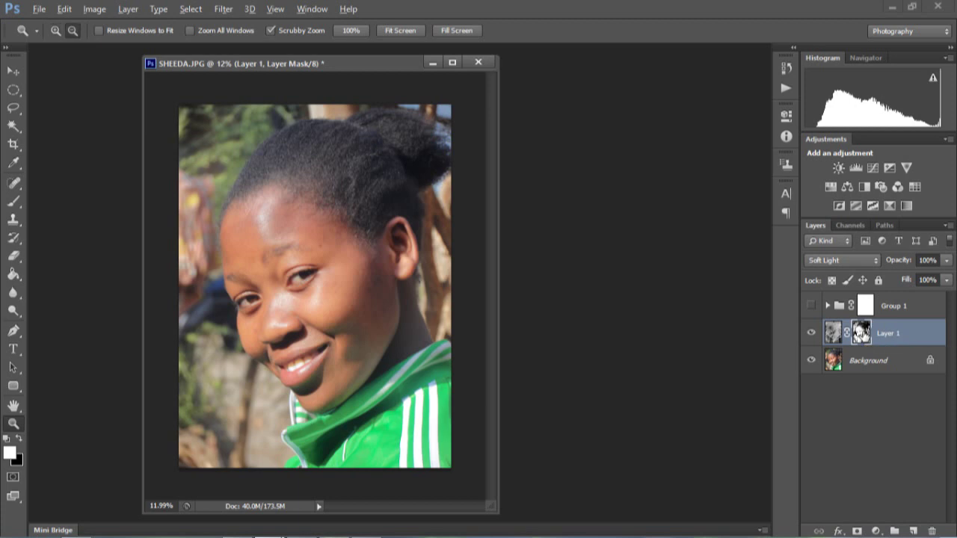
Step: Replace Group 1's mask with a copy of Layer 1's mask and show the group again
drag(859, 333, 868, 312)
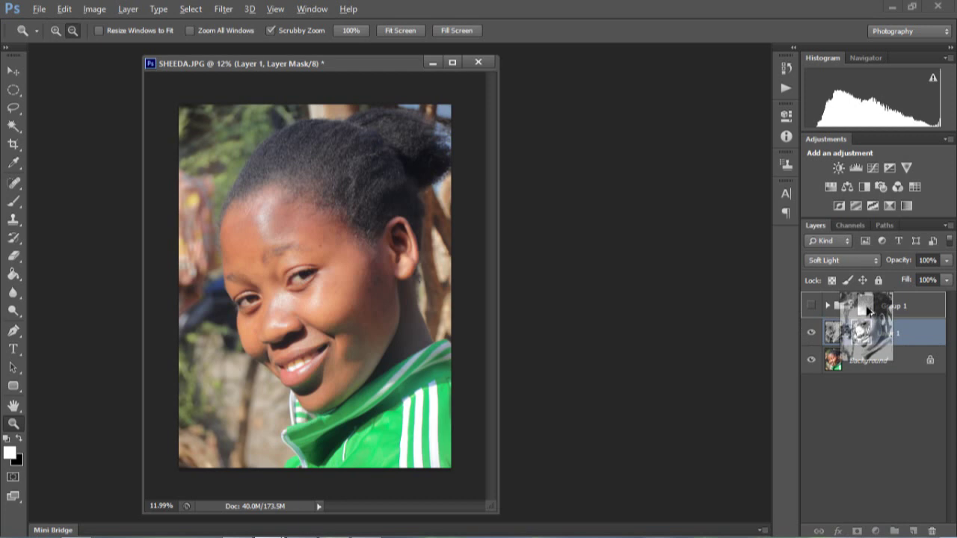
drag(868, 312, 869, 311)
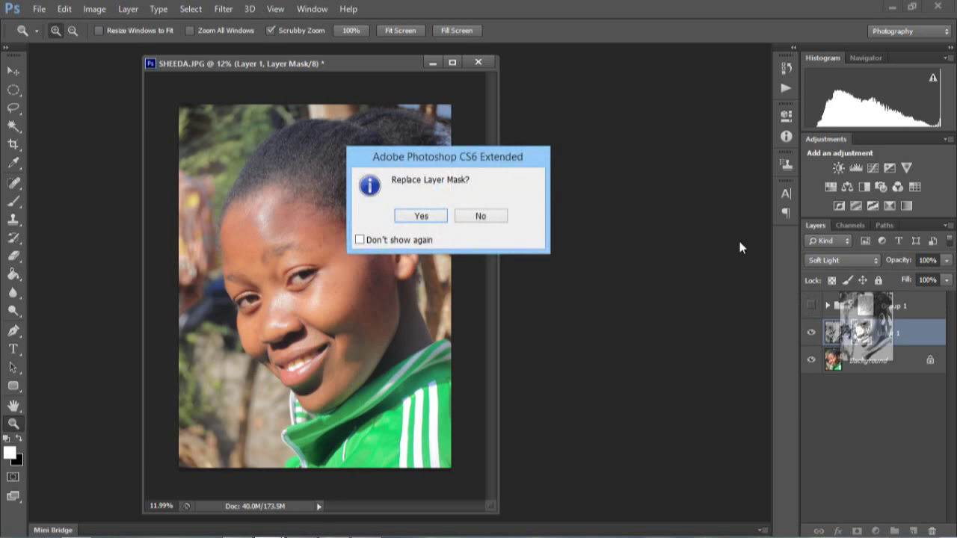
click(408, 216)
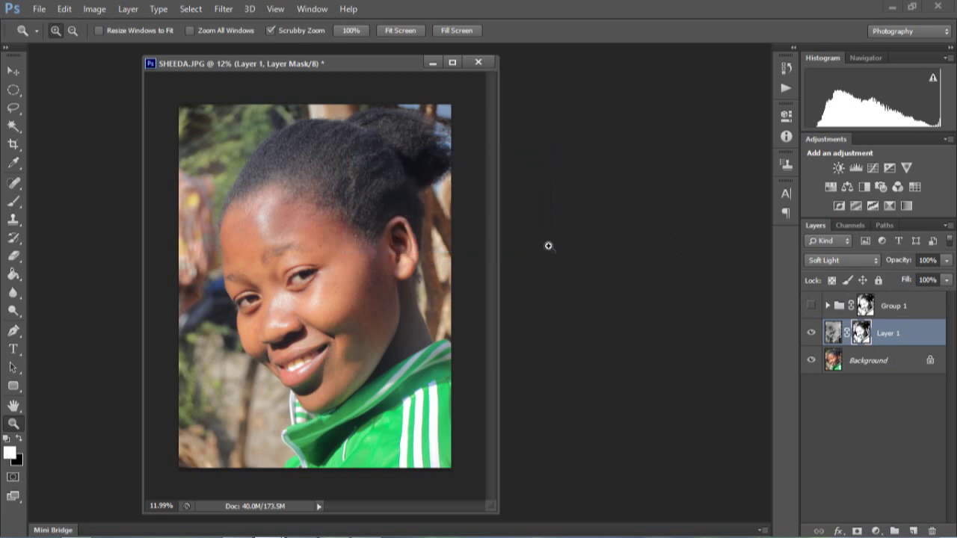
click(811, 306)
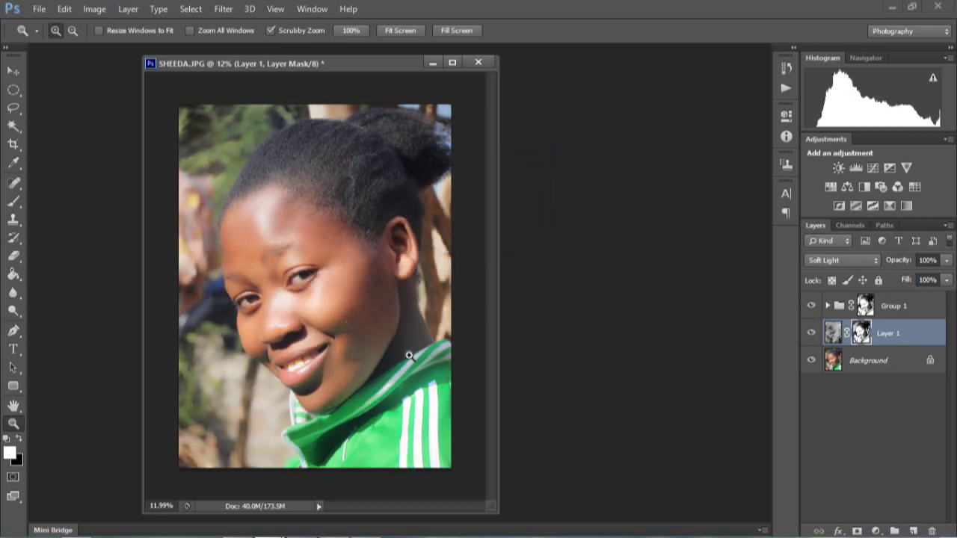
drag(346, 329, 427, 347)
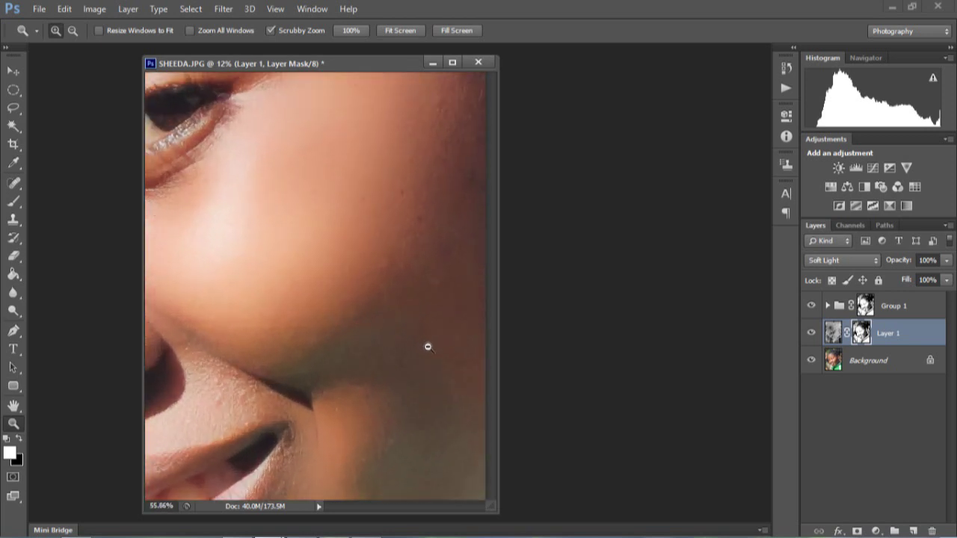
scroll(482, 299, up, 5)
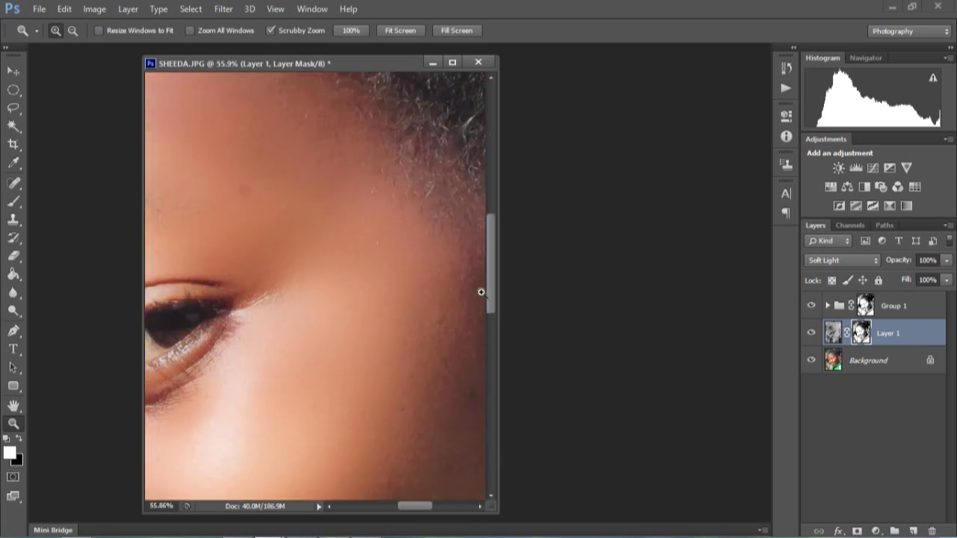
drag(482, 308, 322, 282)
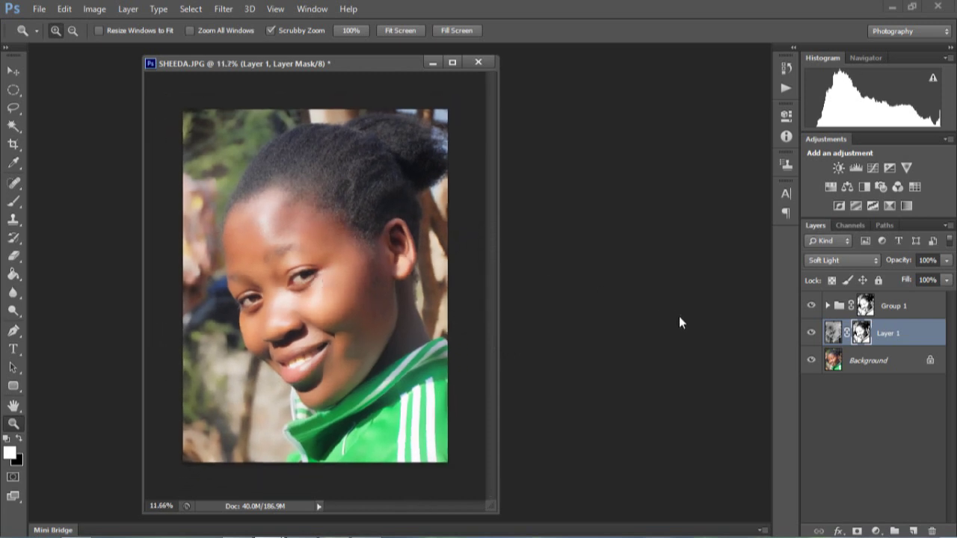
click(868, 363)
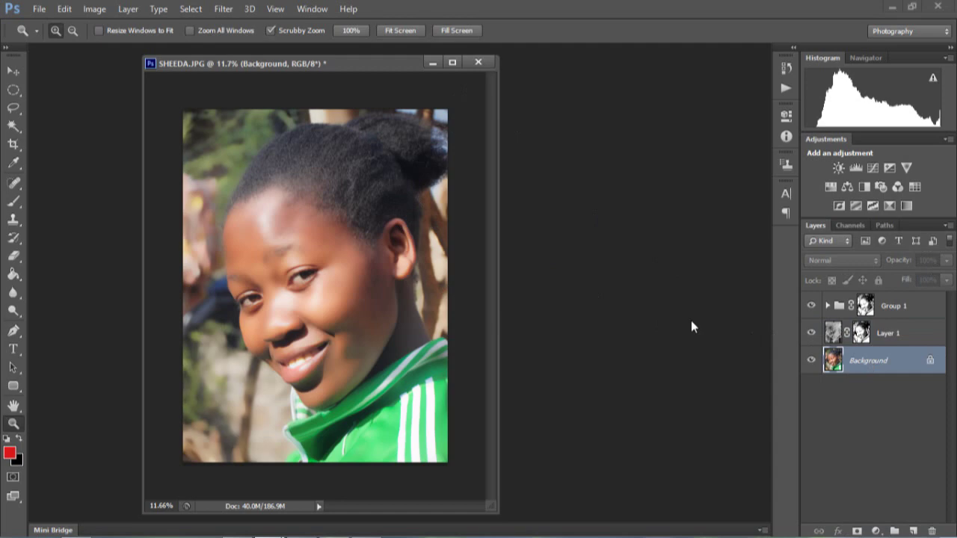
key(ctrl+o)
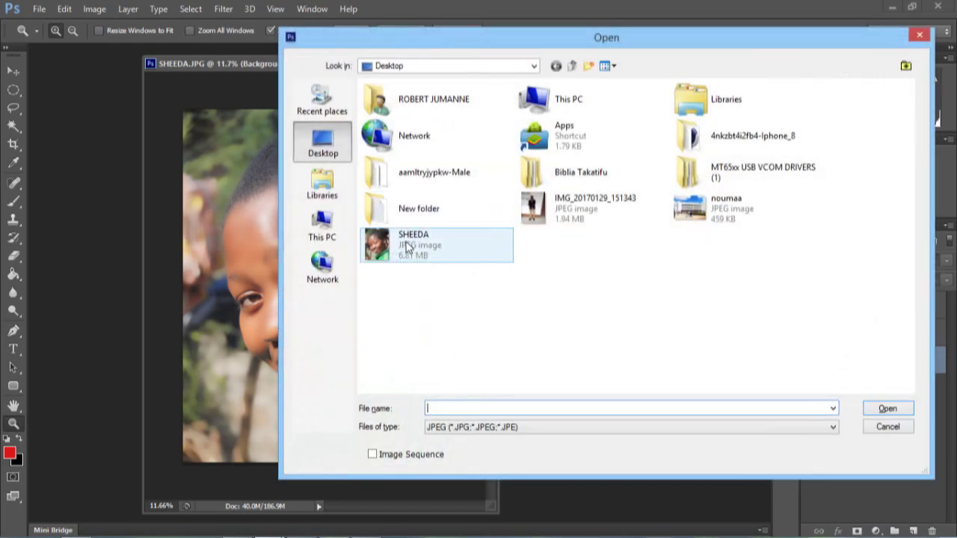
double_click(419, 244)
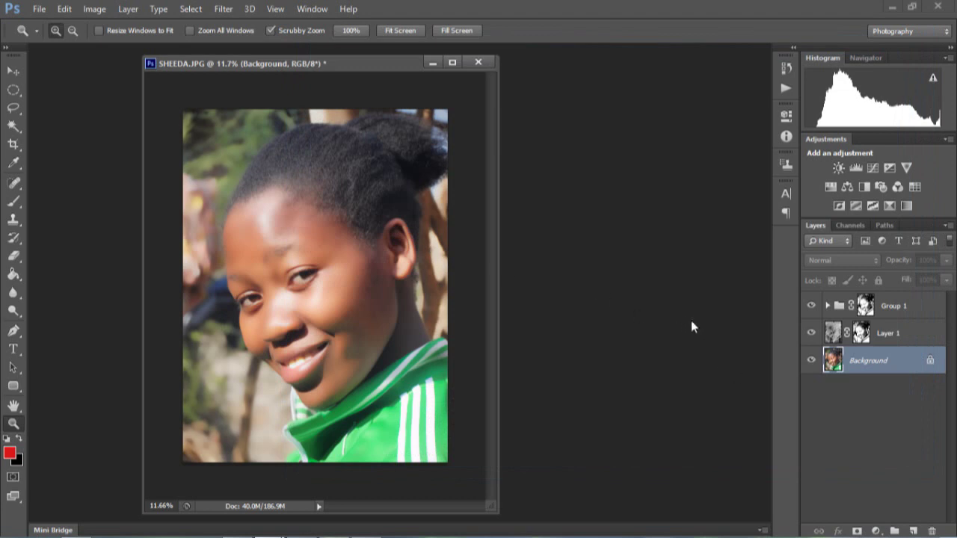
mouse_move(362, 68)
mouse_down()
mouse_move(408, 172)
mouse_move(344, 96)
mouse_move(348, 73)
mouse_up()
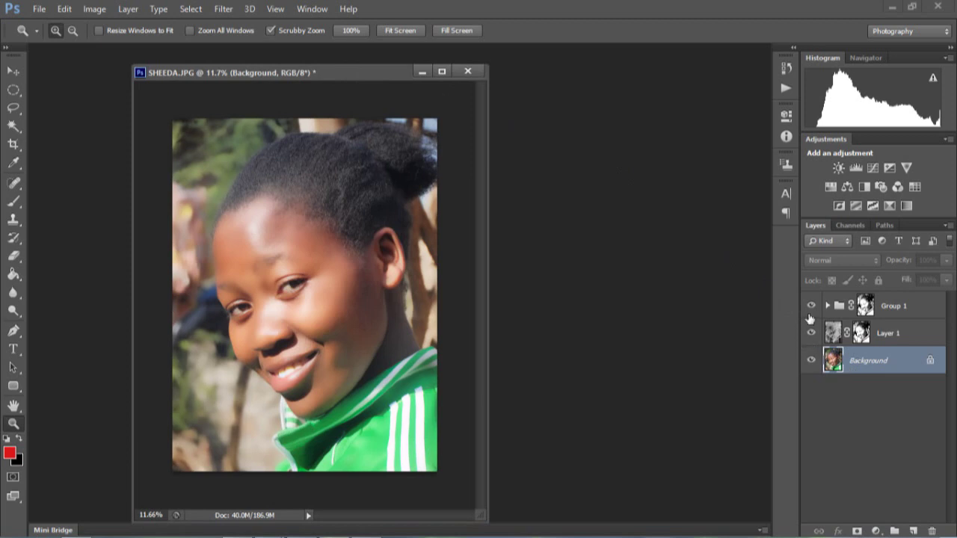
Step: Hide Group 1 and Layer 1 to view the original face up close, then show both again
drag(812, 308, 812, 335)
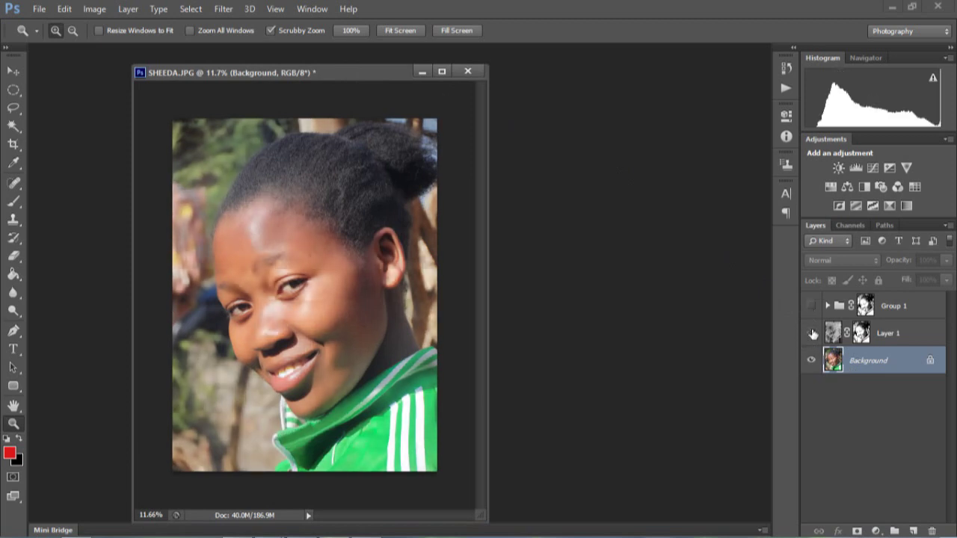
drag(331, 284, 486, 309)
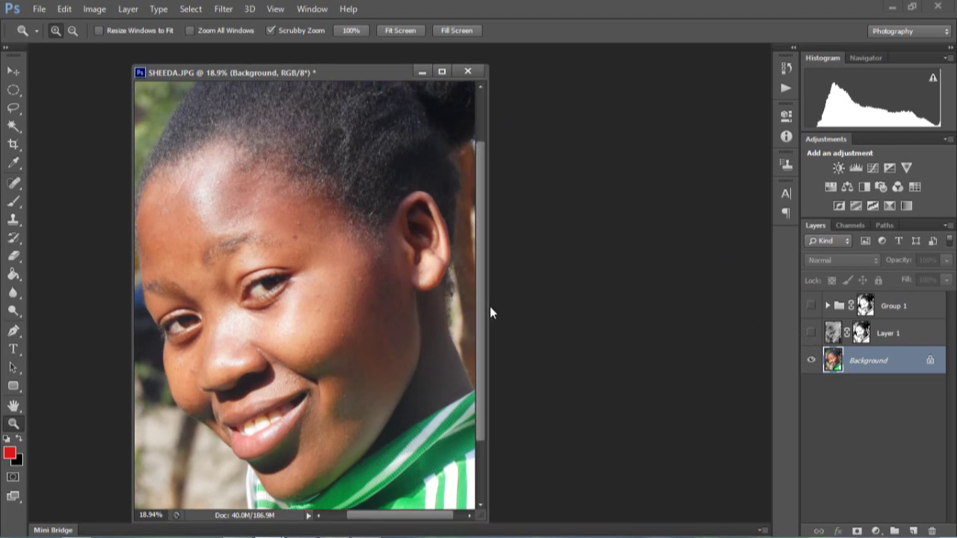
drag(488, 308, 651, 301)
drag(471, 327, 483, 326)
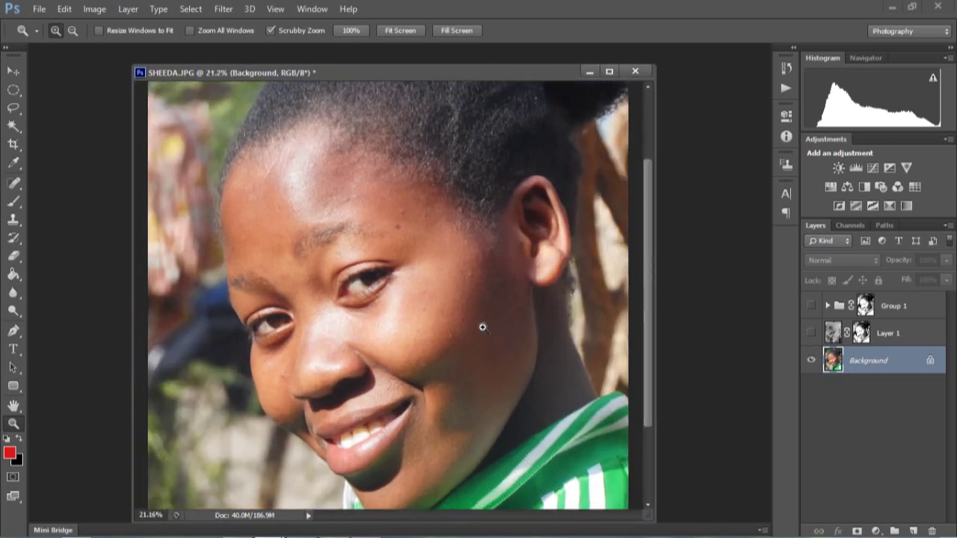
click(810, 306)
click(811, 333)
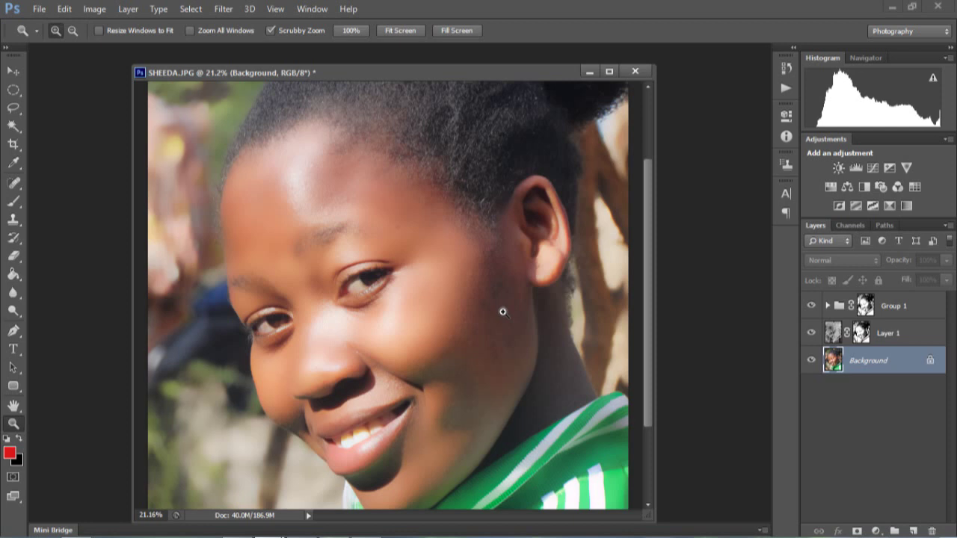
Step: Zoom out to the whole finished portrait and bring up the Desktop Capture window
click(897, 342)
click(895, 314)
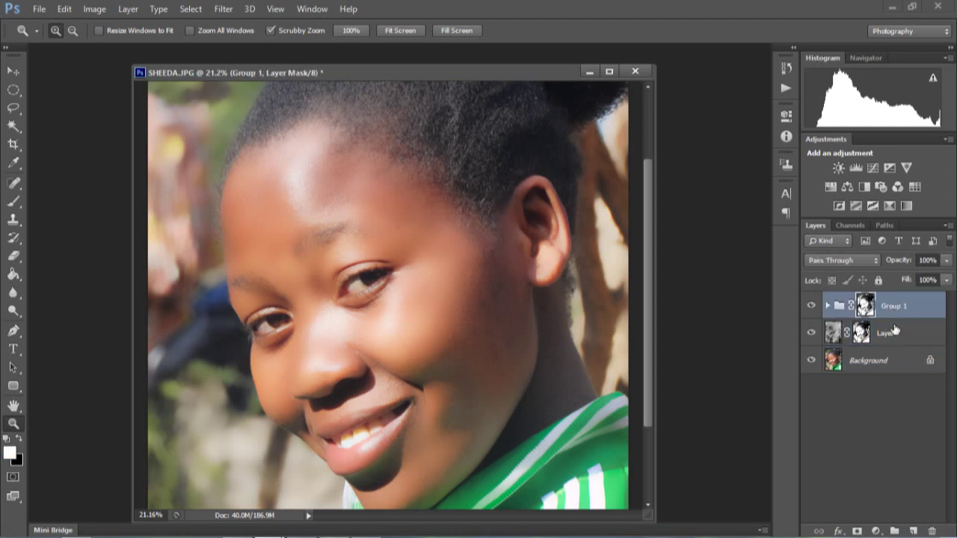
click(895, 331)
click(897, 363)
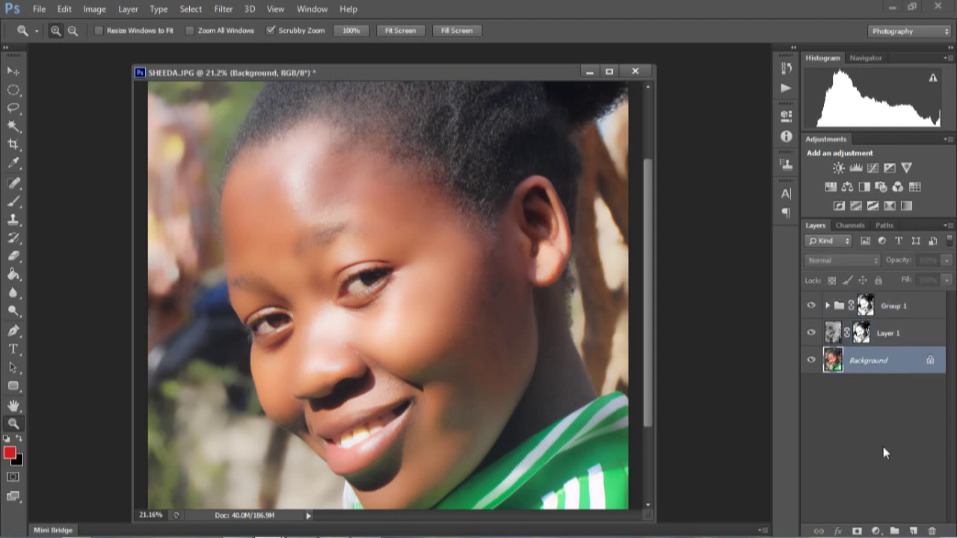
drag(566, 363, 474, 321)
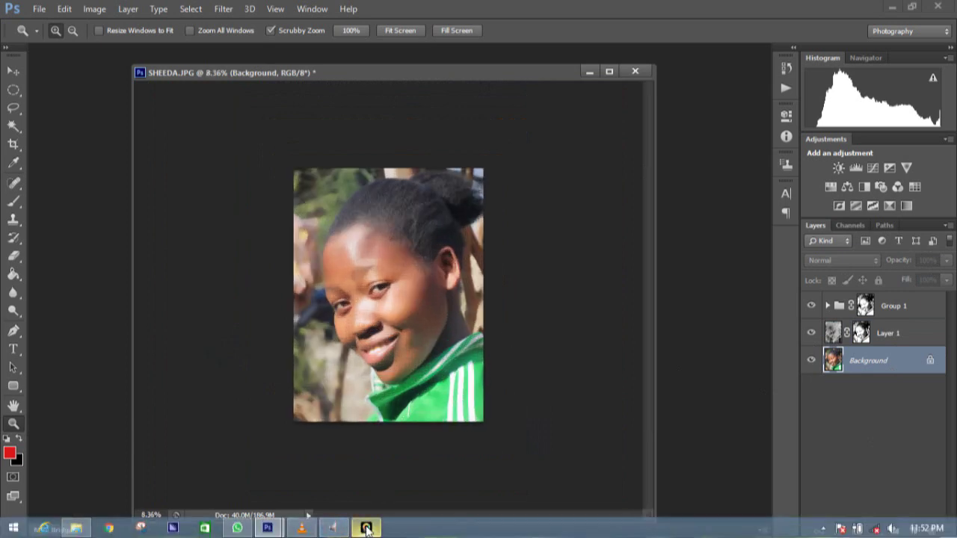
click(366, 528)
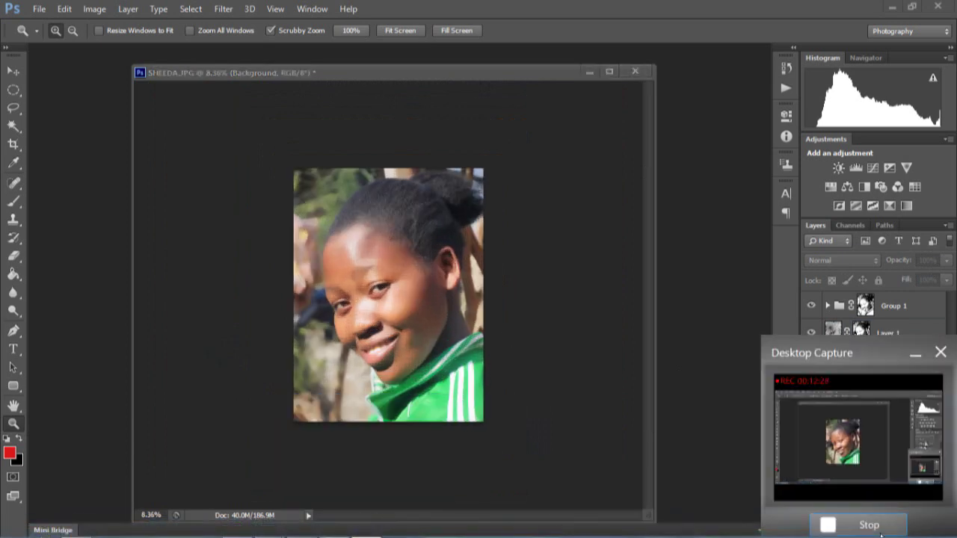